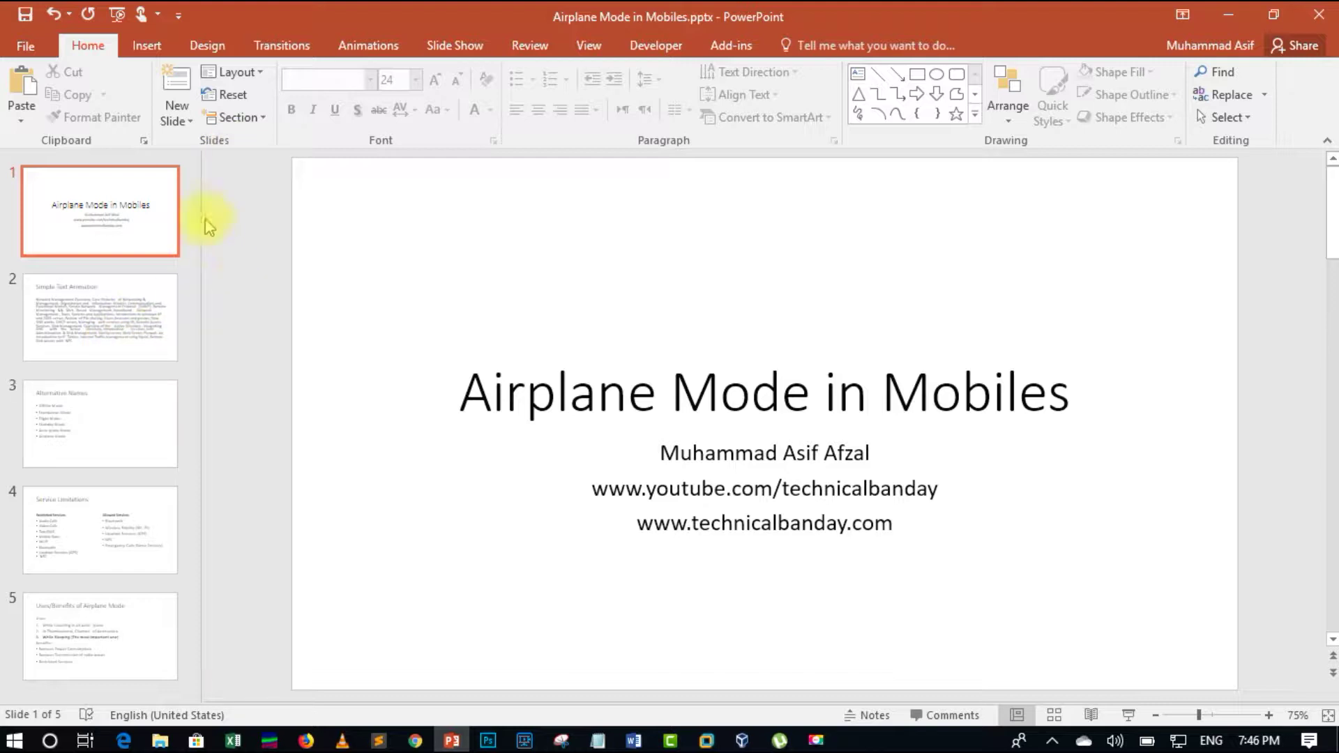
Insert the picture ppc-ad-testing.jpg onto the title slide.
click(146, 46)
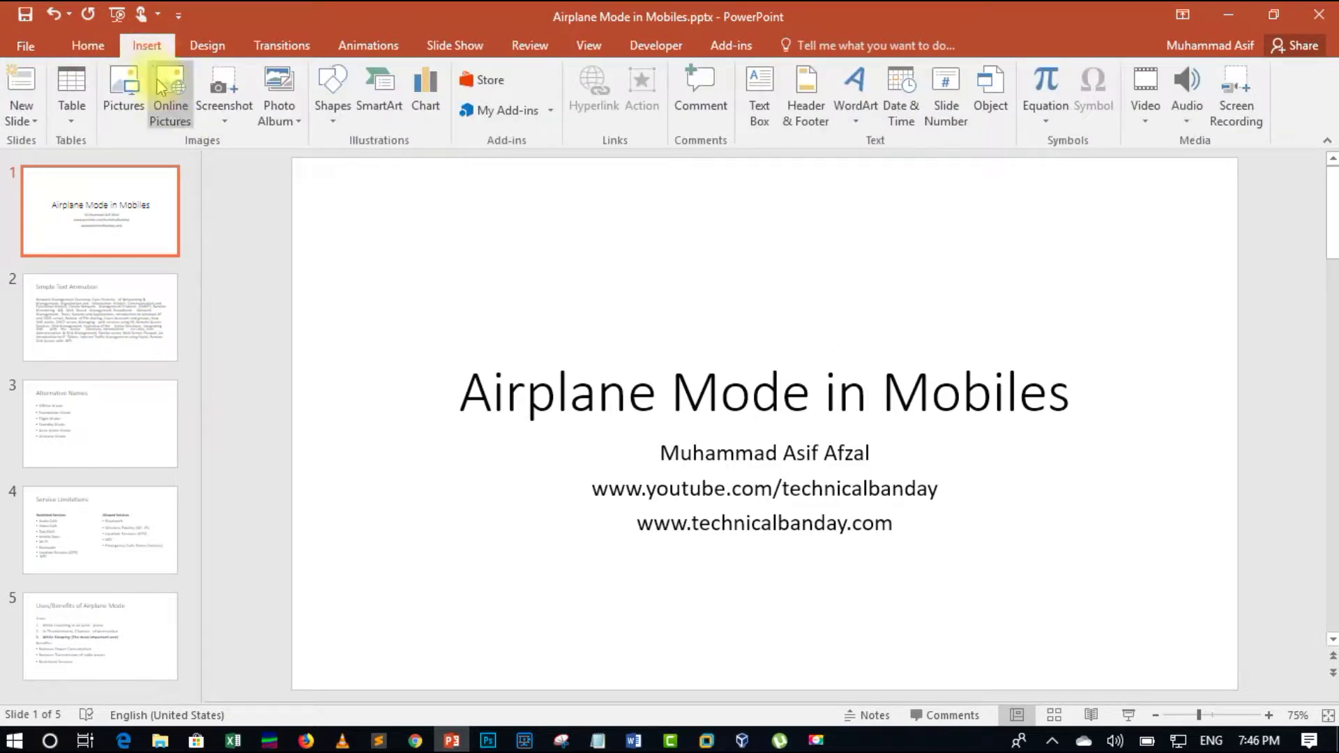
click(124, 104)
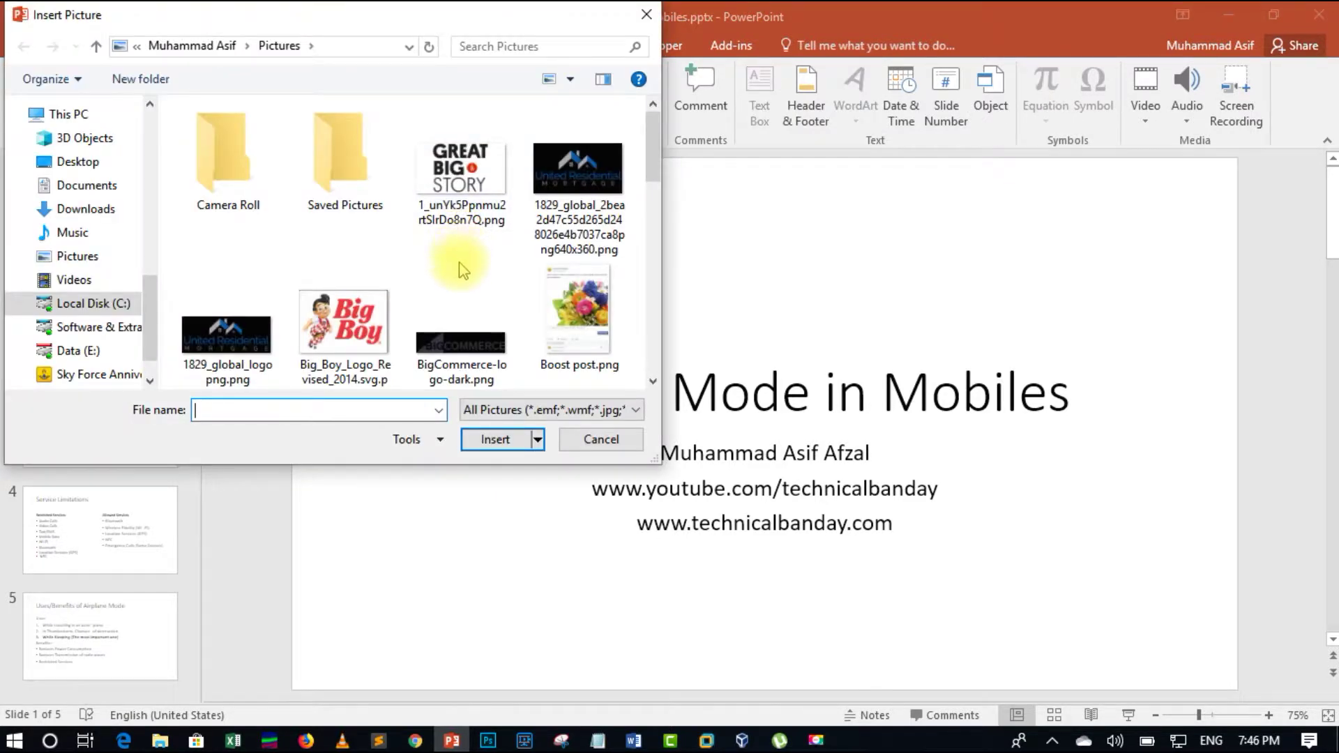
scroll(457, 265, down, 5)
scroll(460, 268, down, 3)
double_click(368, 252)
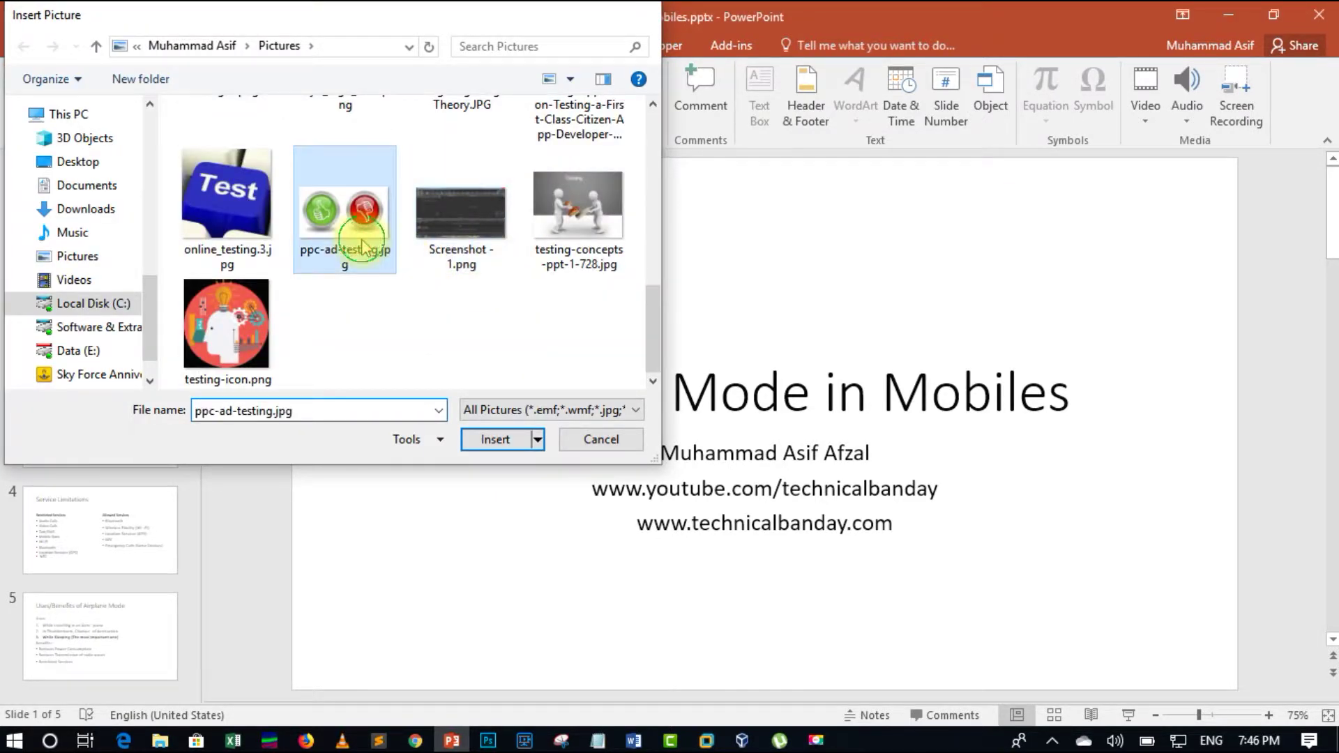
Shrink the thumbs picture to 1.64" by 2.89", place it bottom-right, and copy it.
mouse_move(812, 421)
mouse_down()
mouse_move(1119, 581)
mouse_move(1098, 538)
mouse_up()
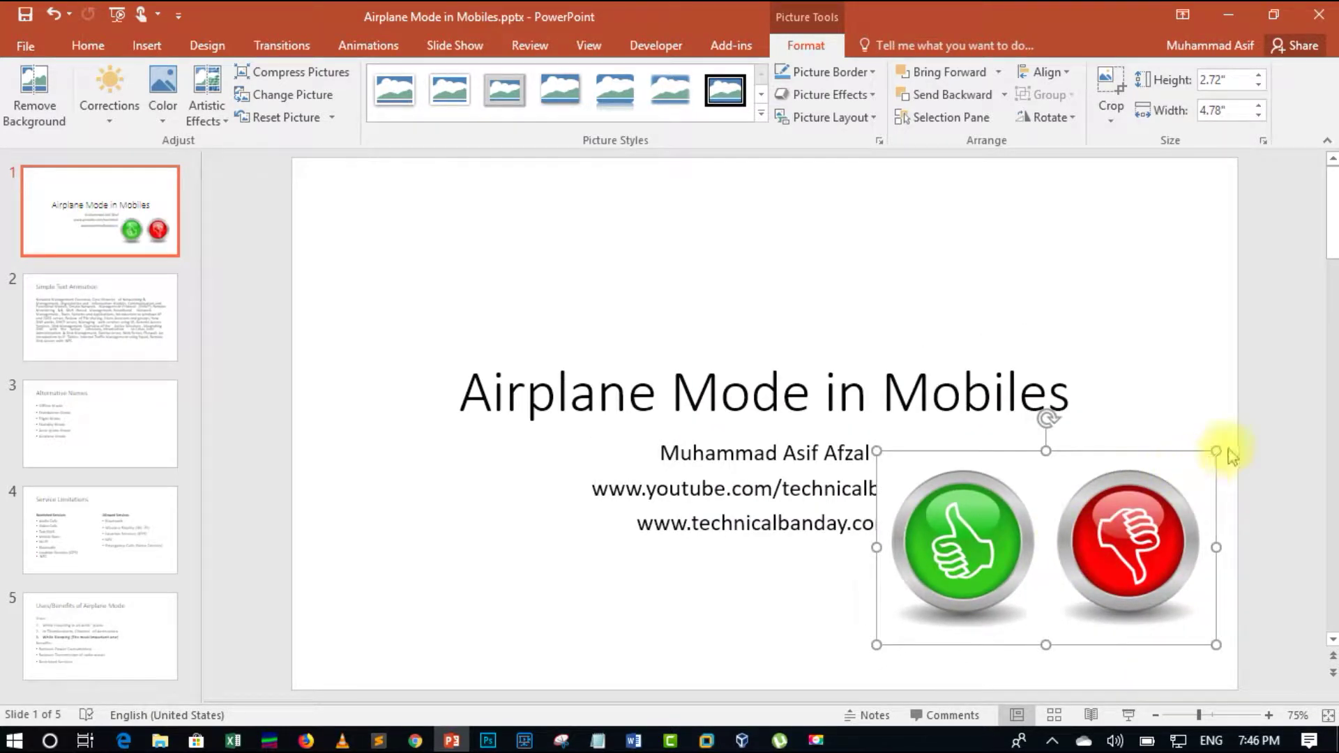
drag(1216, 450, 1149, 490)
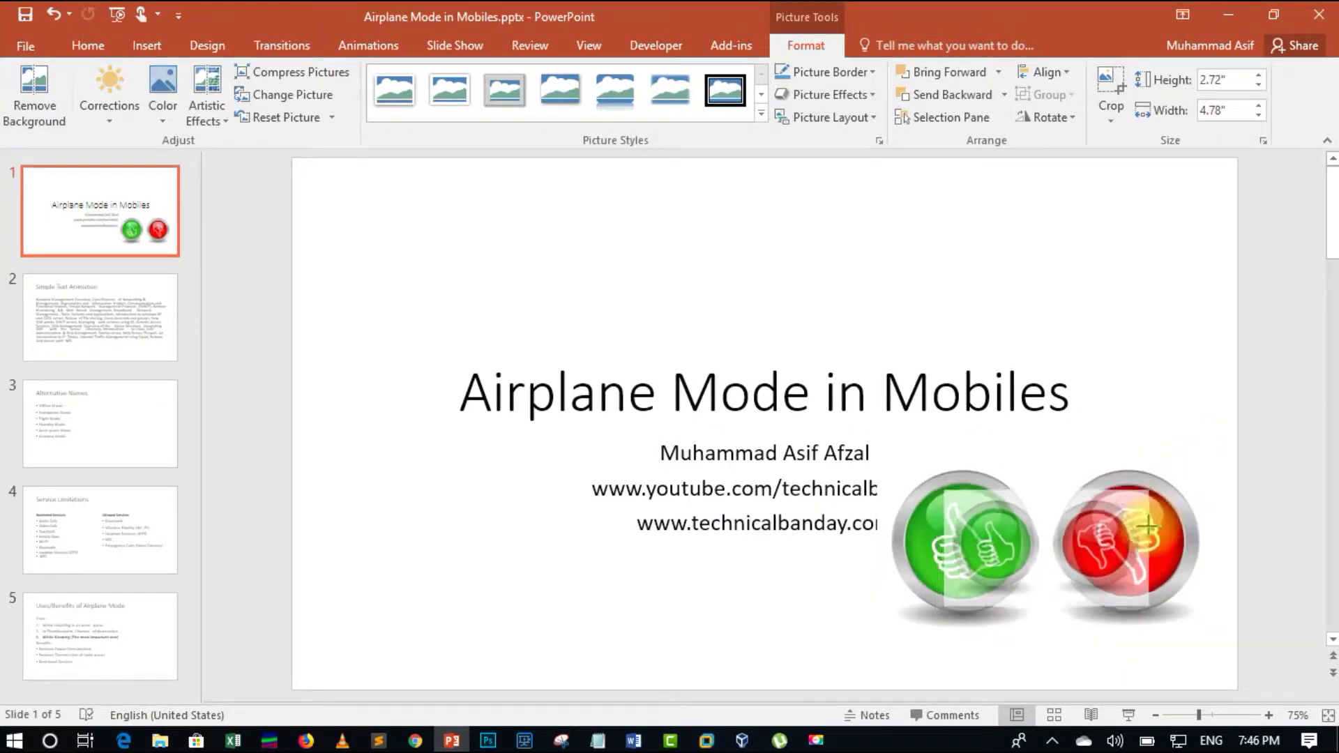
drag(1046, 545, 1131, 626)
key(ctrl+c)
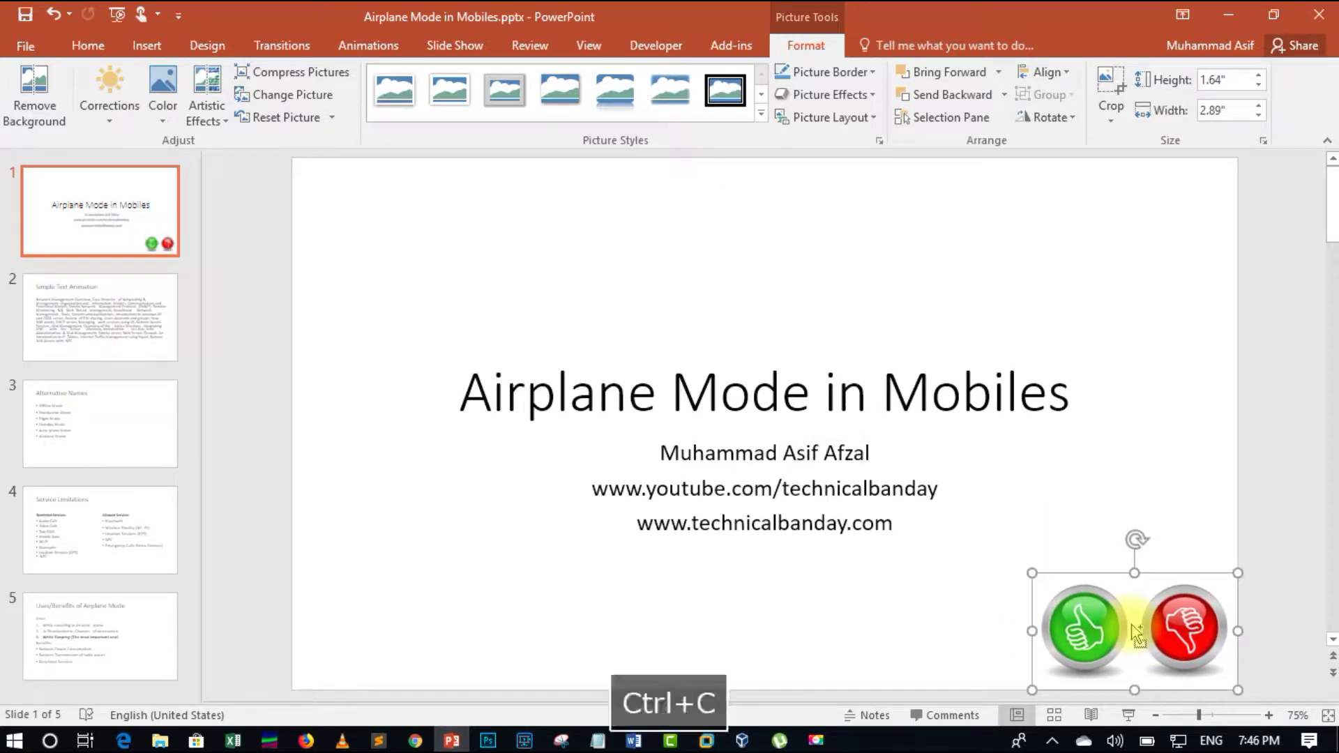
Paste the thumbs picture onto slides 2 and 3, then undo all the pictures, including the title slide's.
click(103, 331)
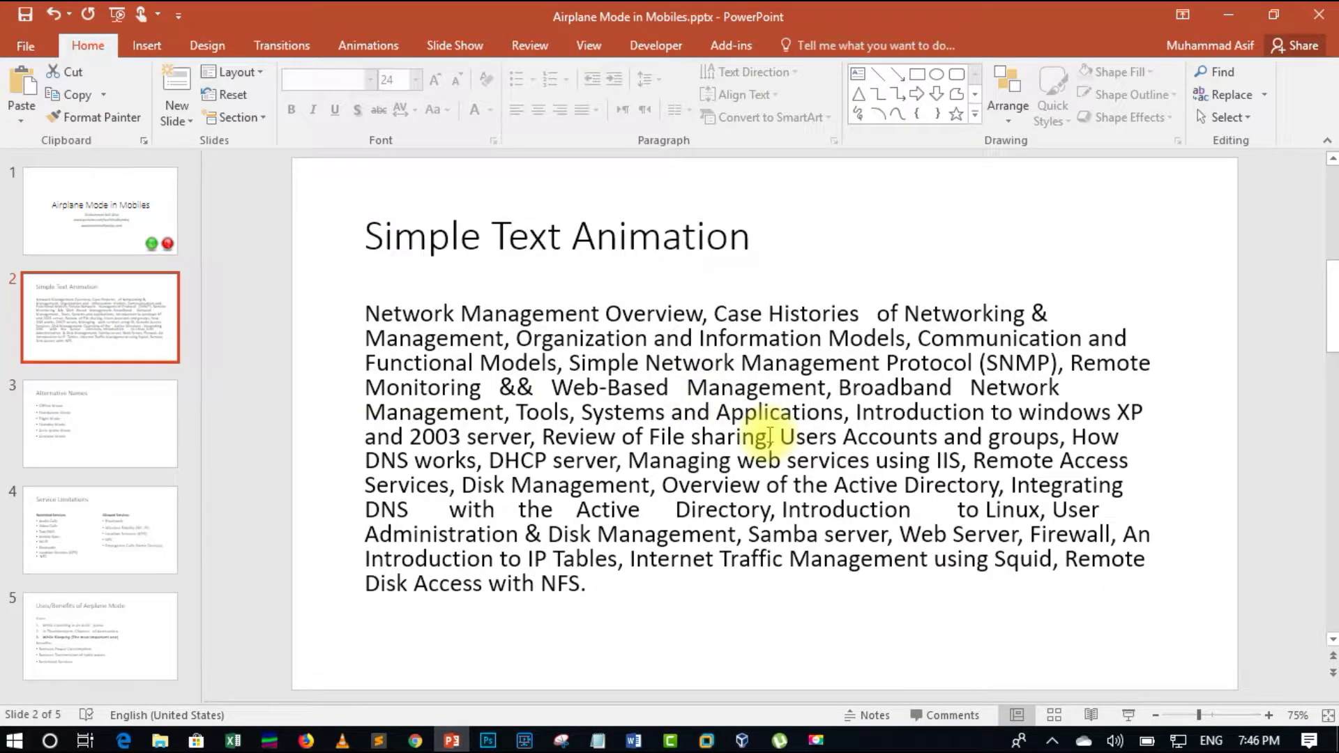
key(ctrl+v)
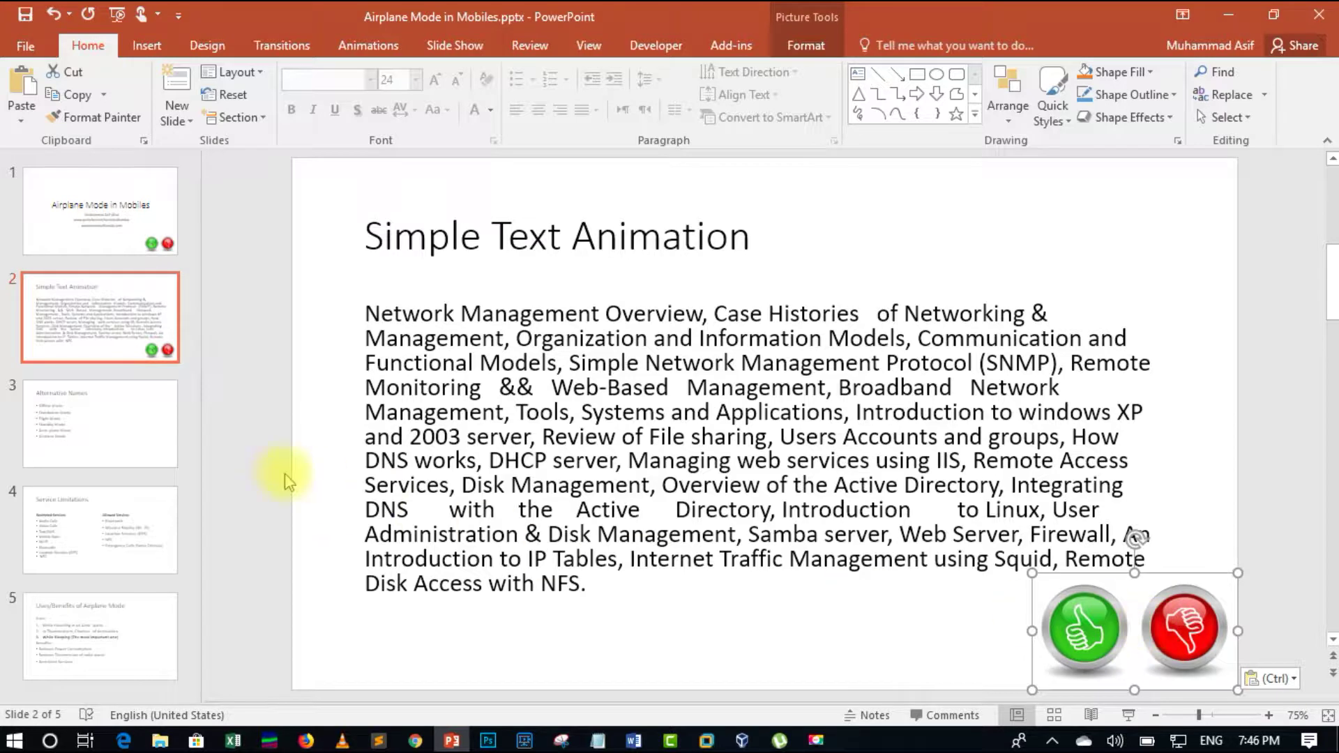
click(149, 435)
key(ctrl+v)
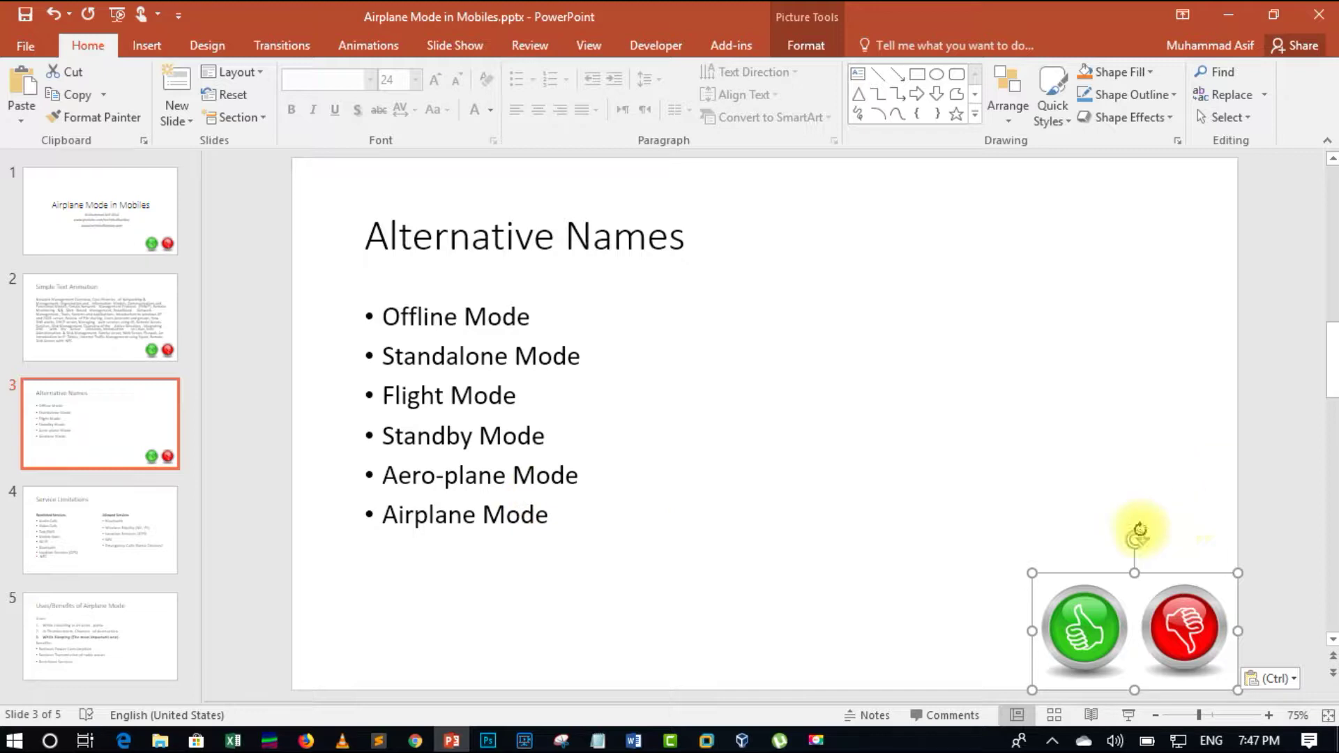
key(ctrl+z)
key(ctrl+z)
key(ctrl+z)
key(ctrl+z)
key(ctrl+z)
key(ctrl+z)
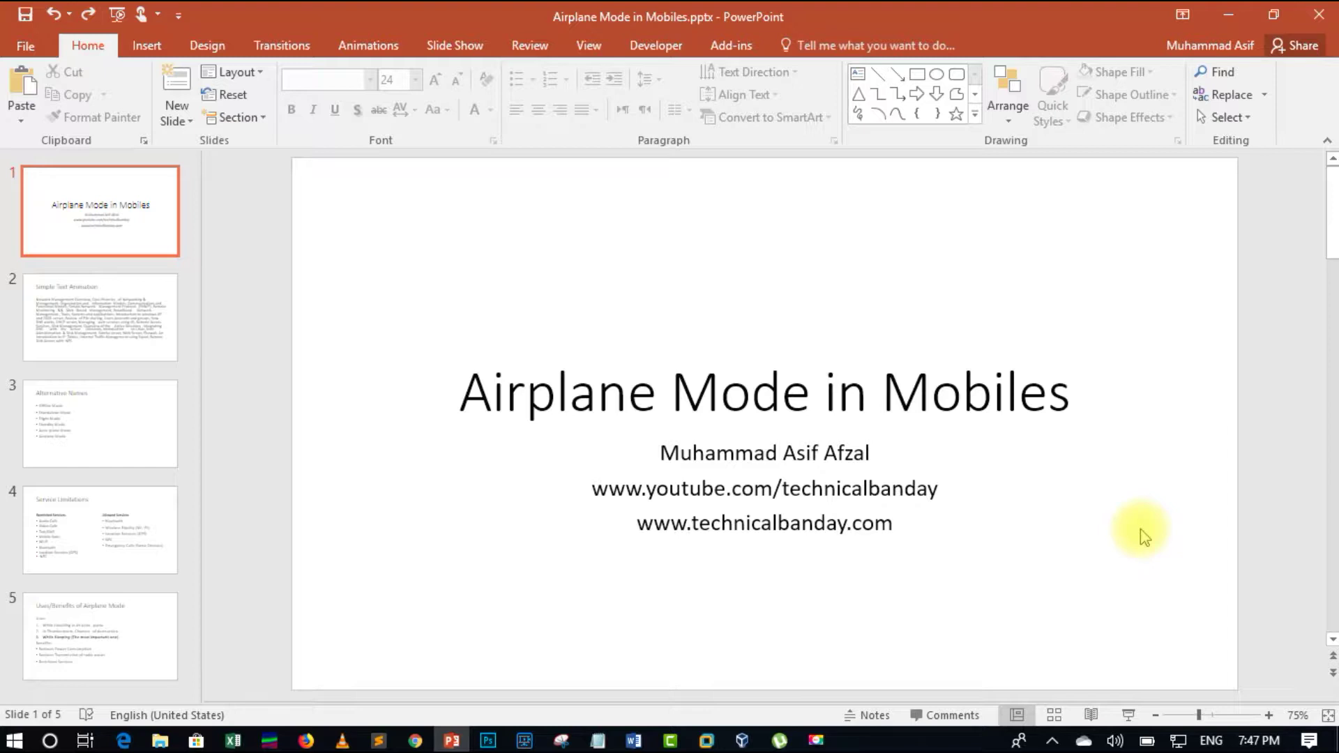
click(720, 391)
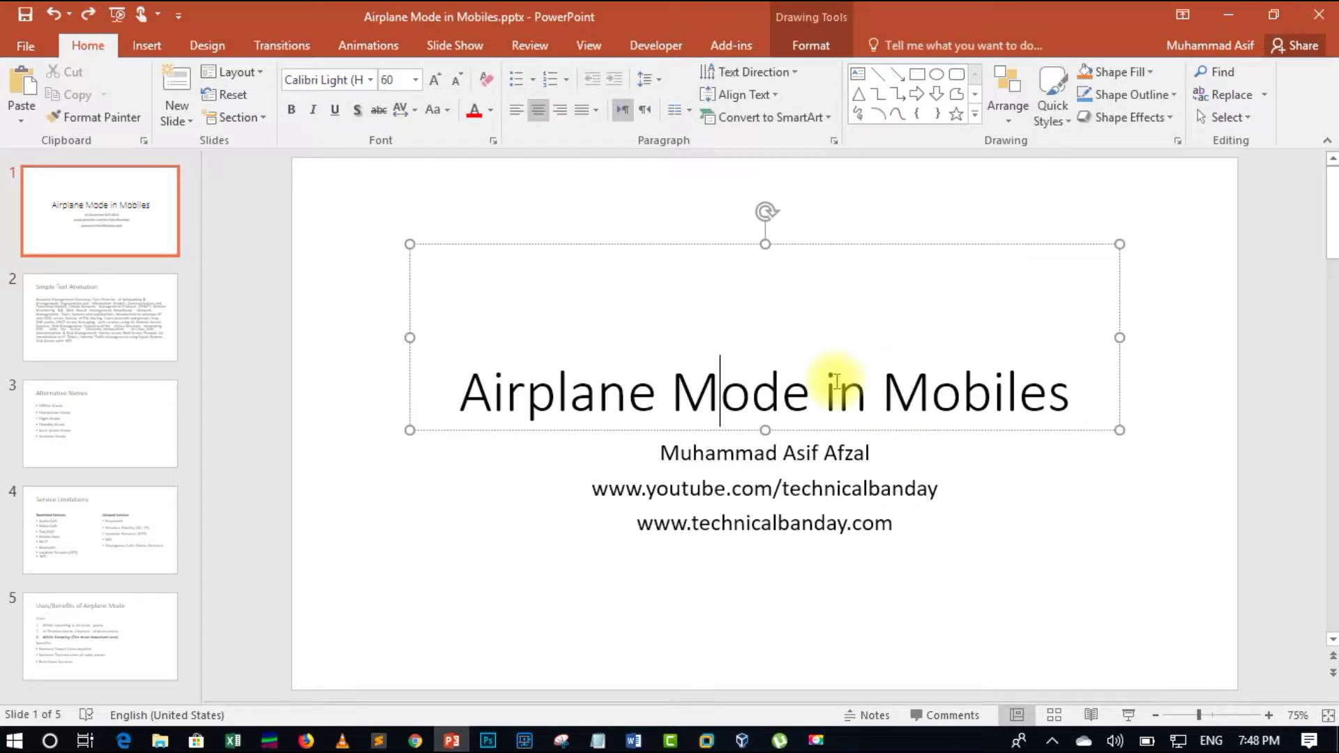
Select the title text on slides 1–3, then the Restricted Services bullets on slide 4.
click(502, 387)
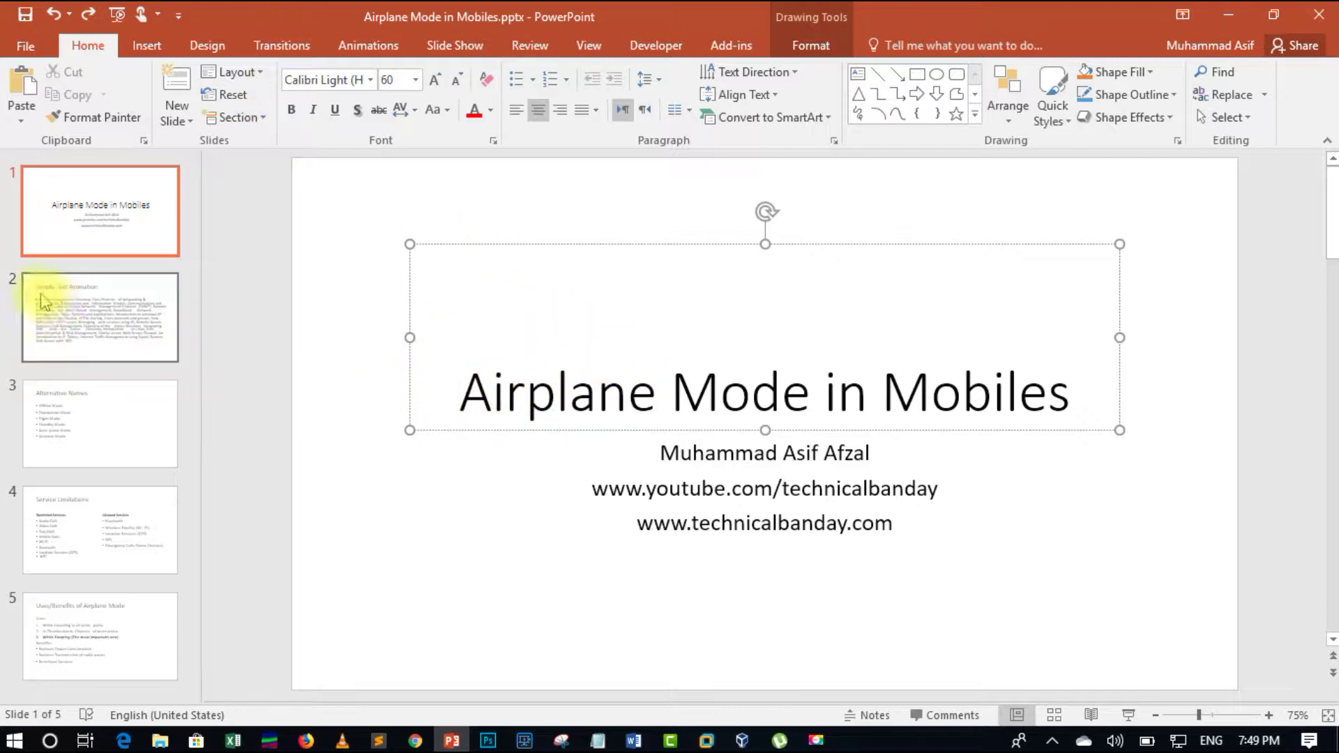
drag(823, 394, 682, 376)
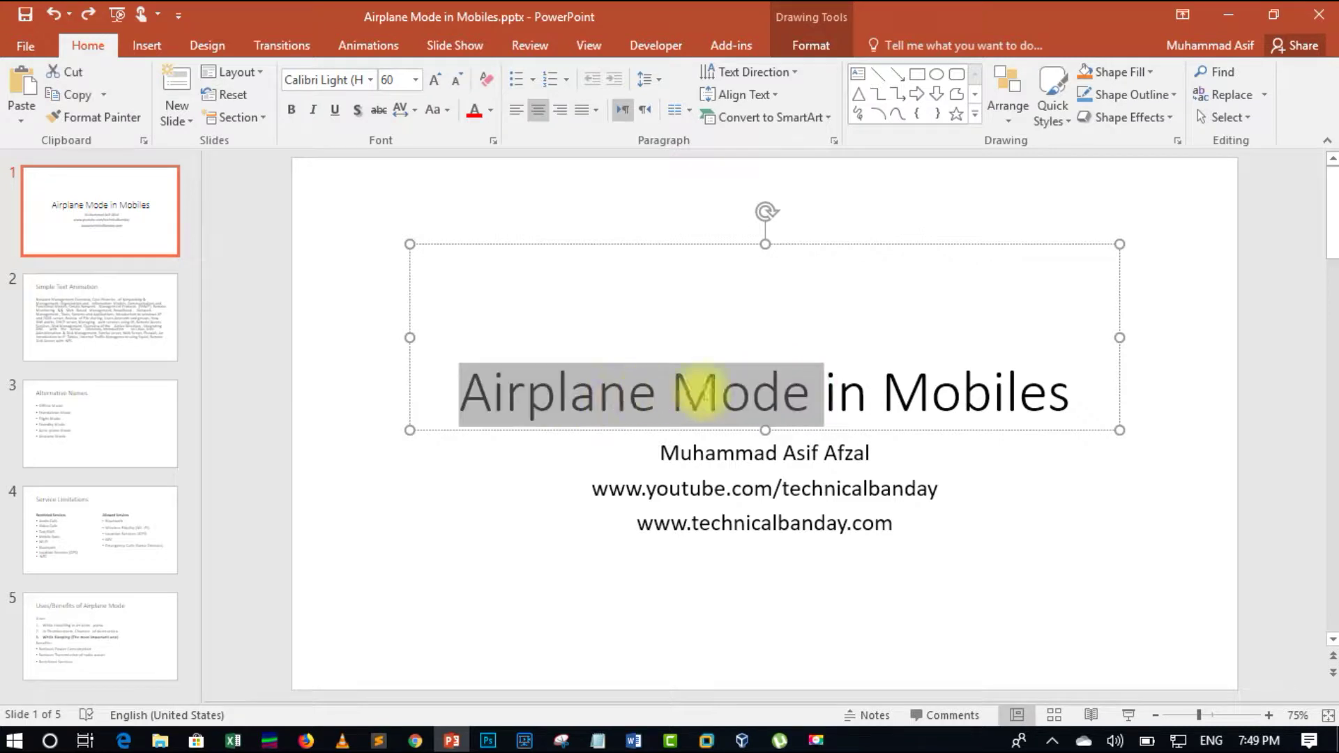
click(115, 310)
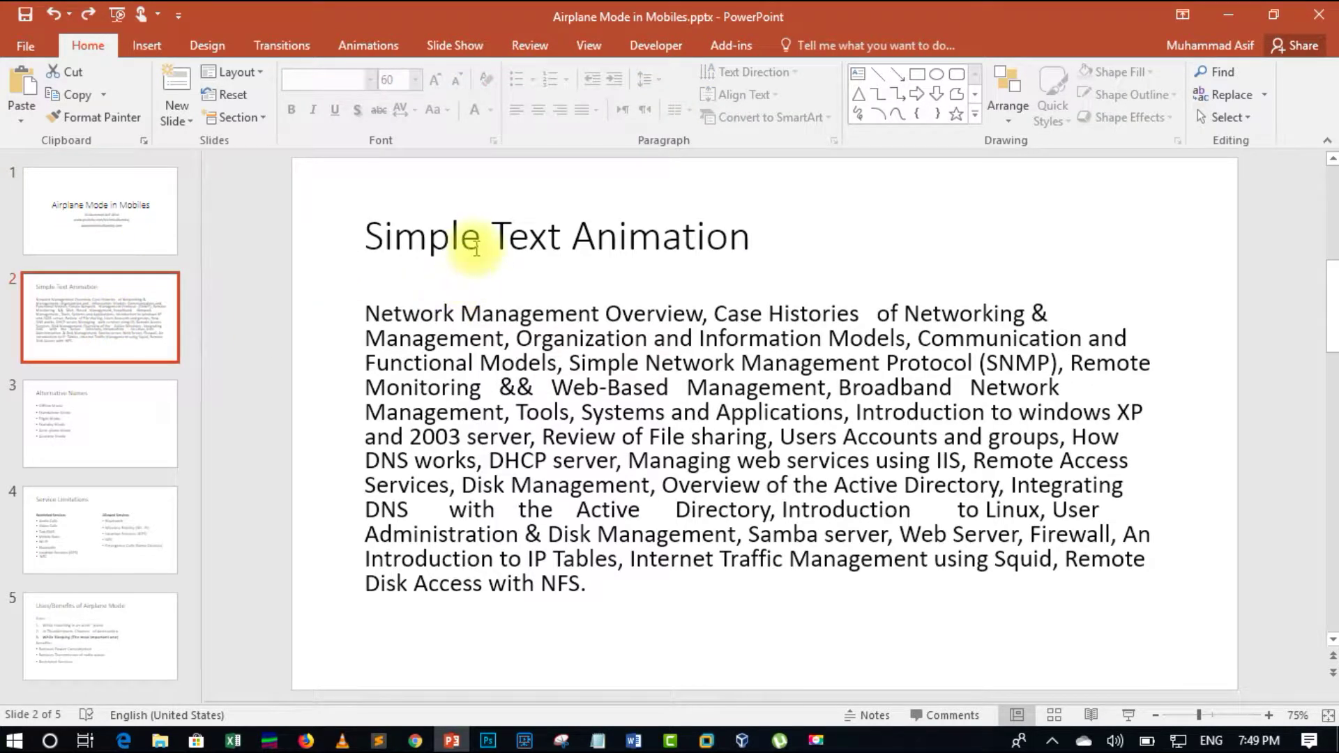
triple_click(607, 248)
click(108, 433)
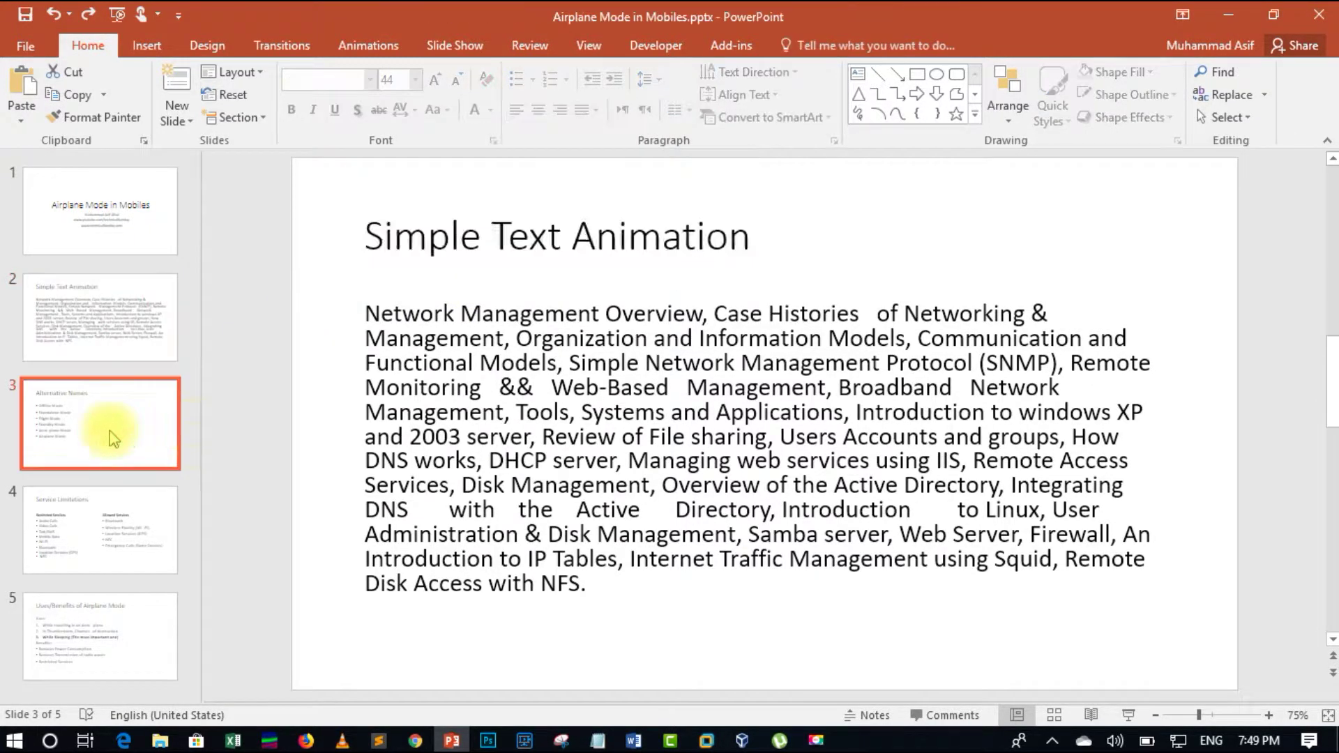
drag(364, 235, 592, 251)
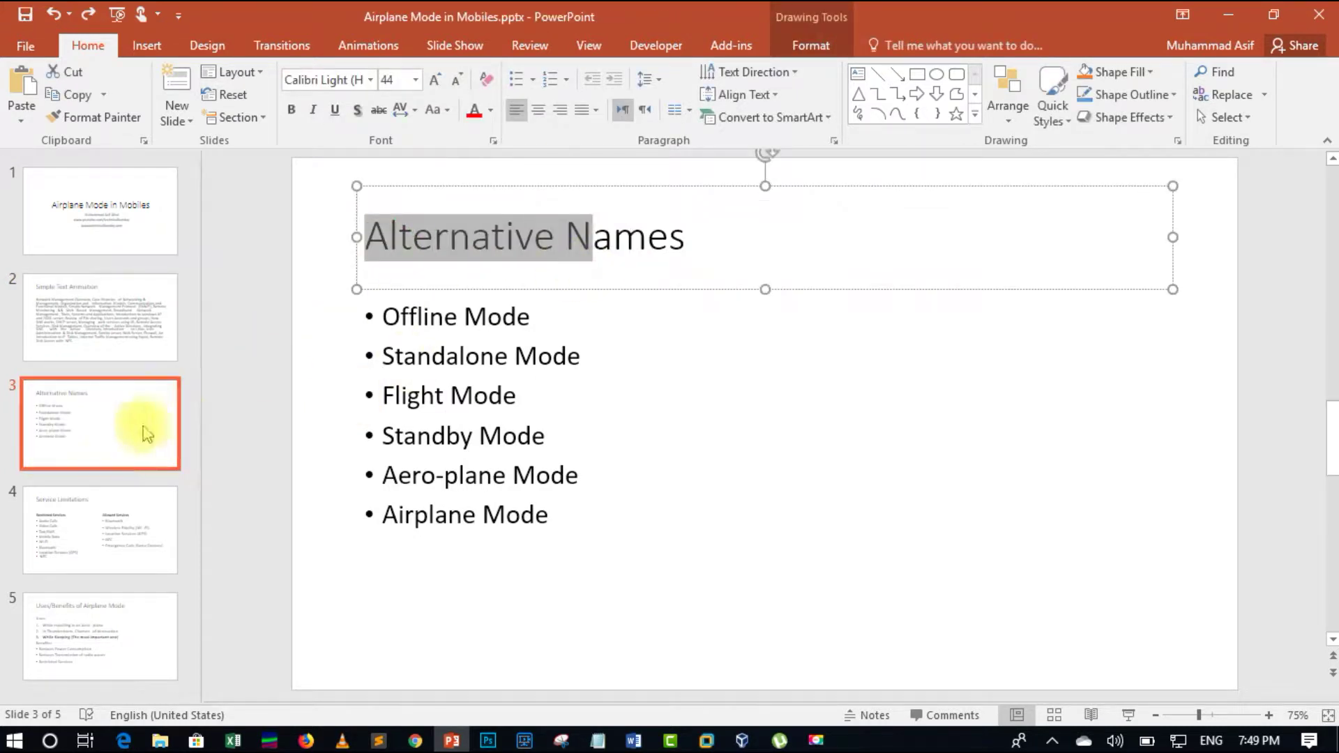
click(104, 525)
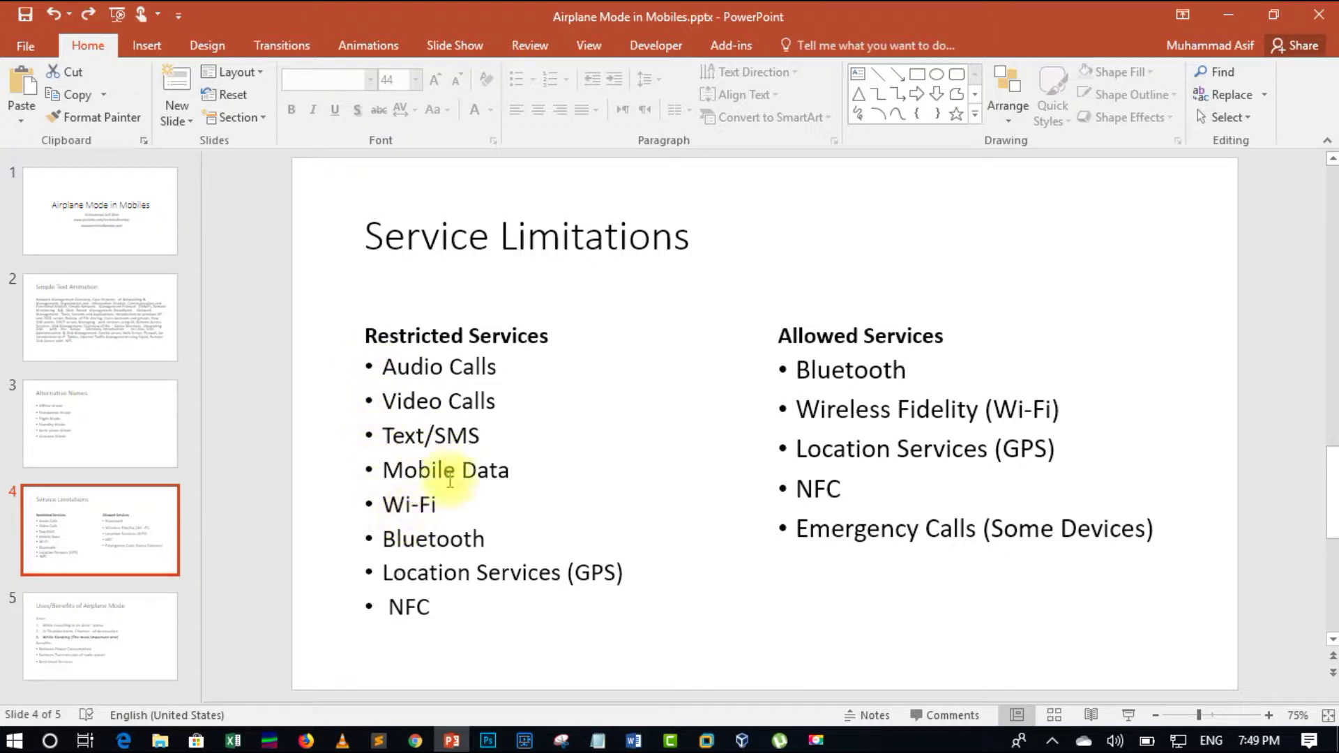
drag(469, 600, 384, 364)
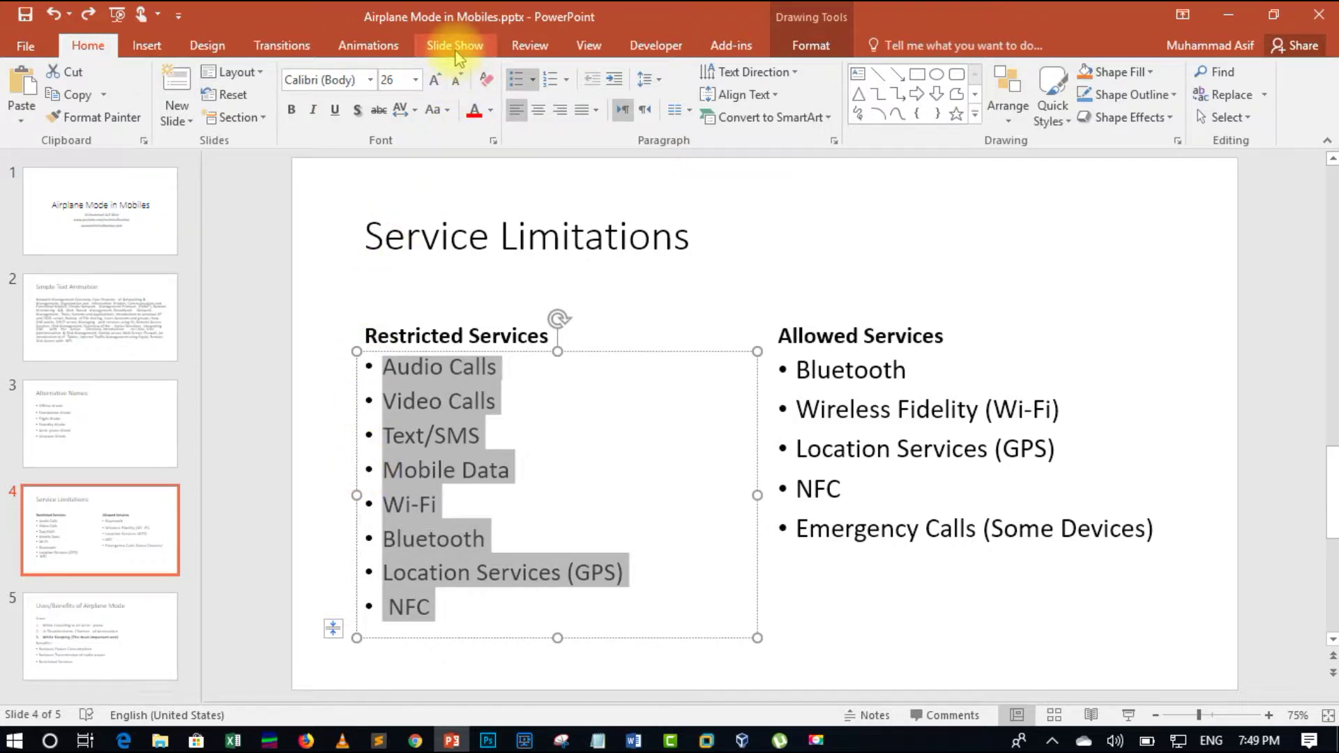
Switch to Slide Master view and select the top Office Theme master slide.
click(589, 45)
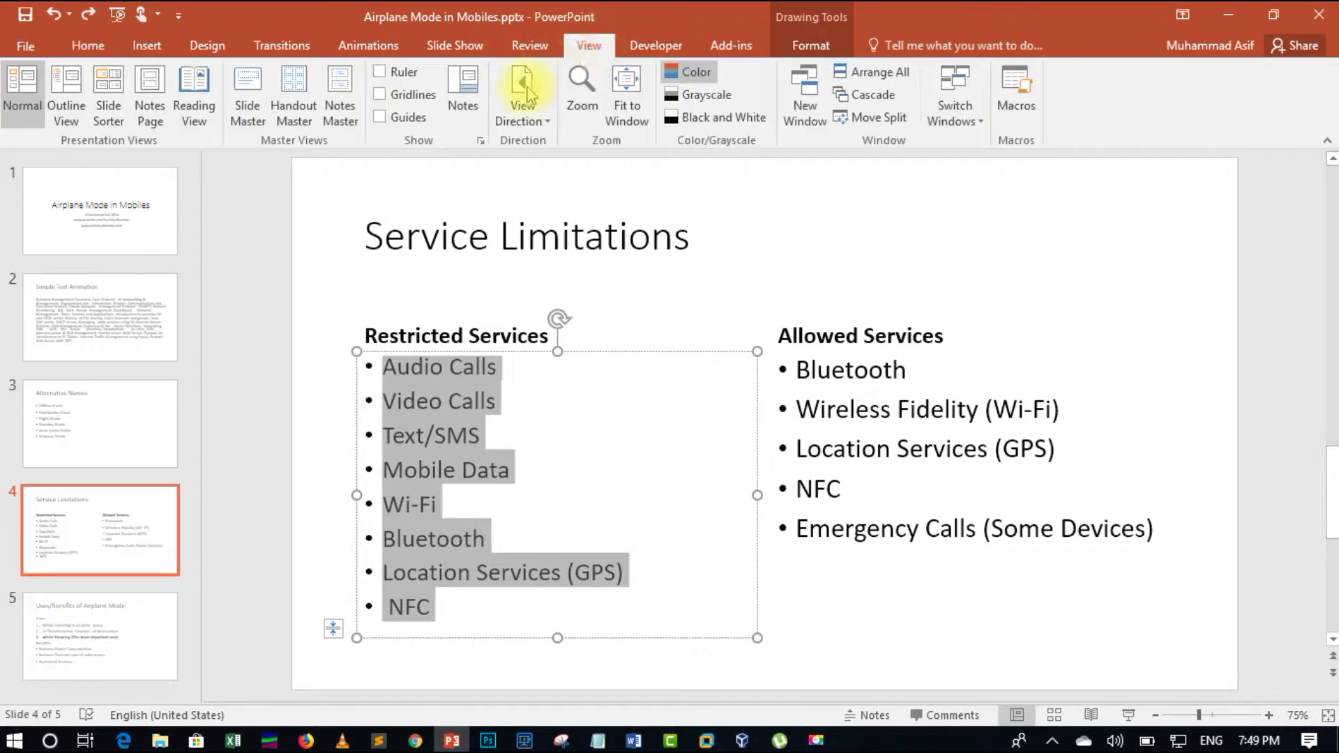
click(252, 115)
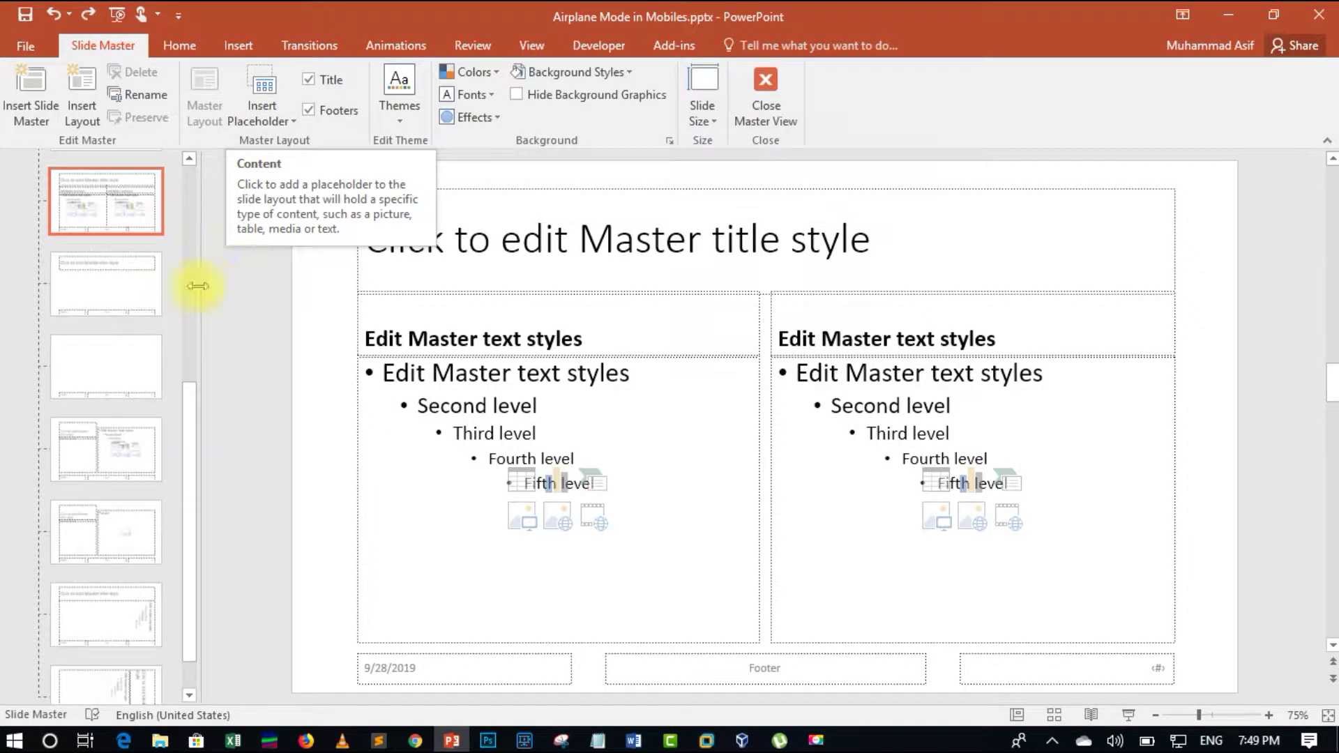
drag(189, 411, 223, 218)
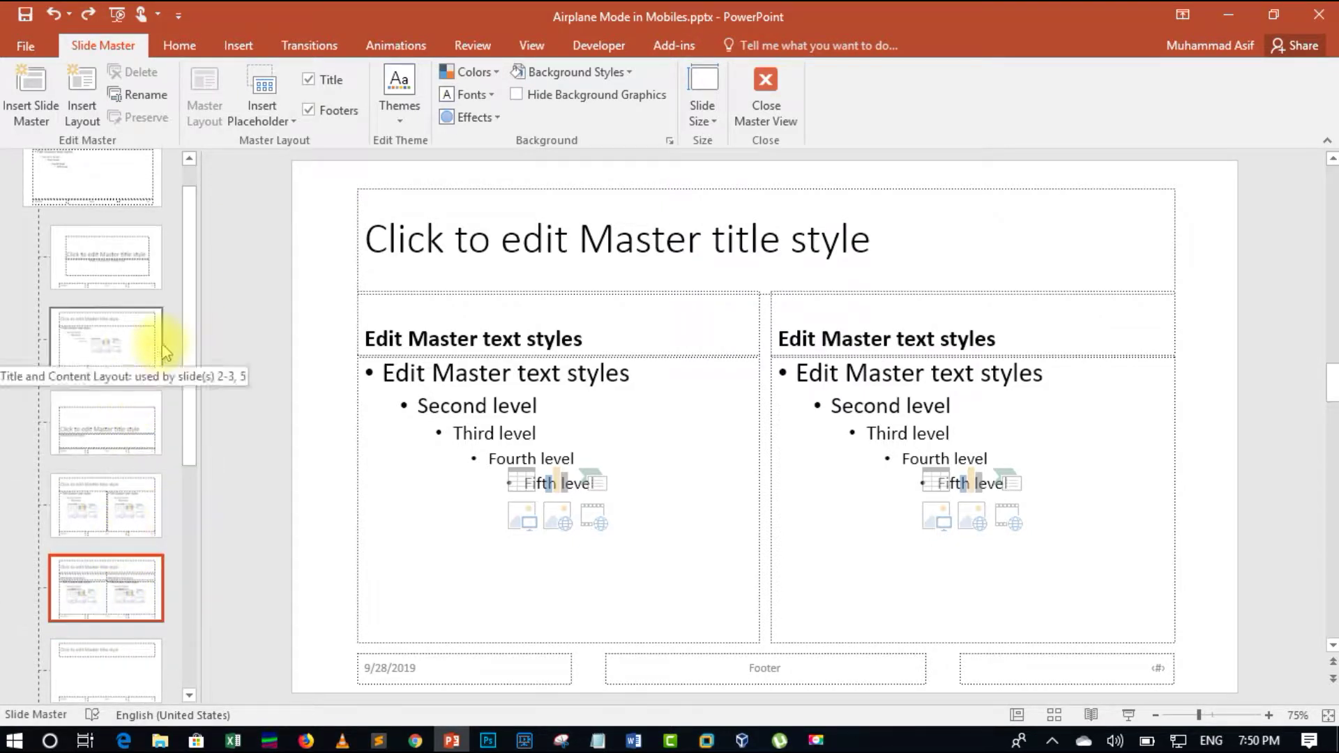
drag(192, 323, 196, 290)
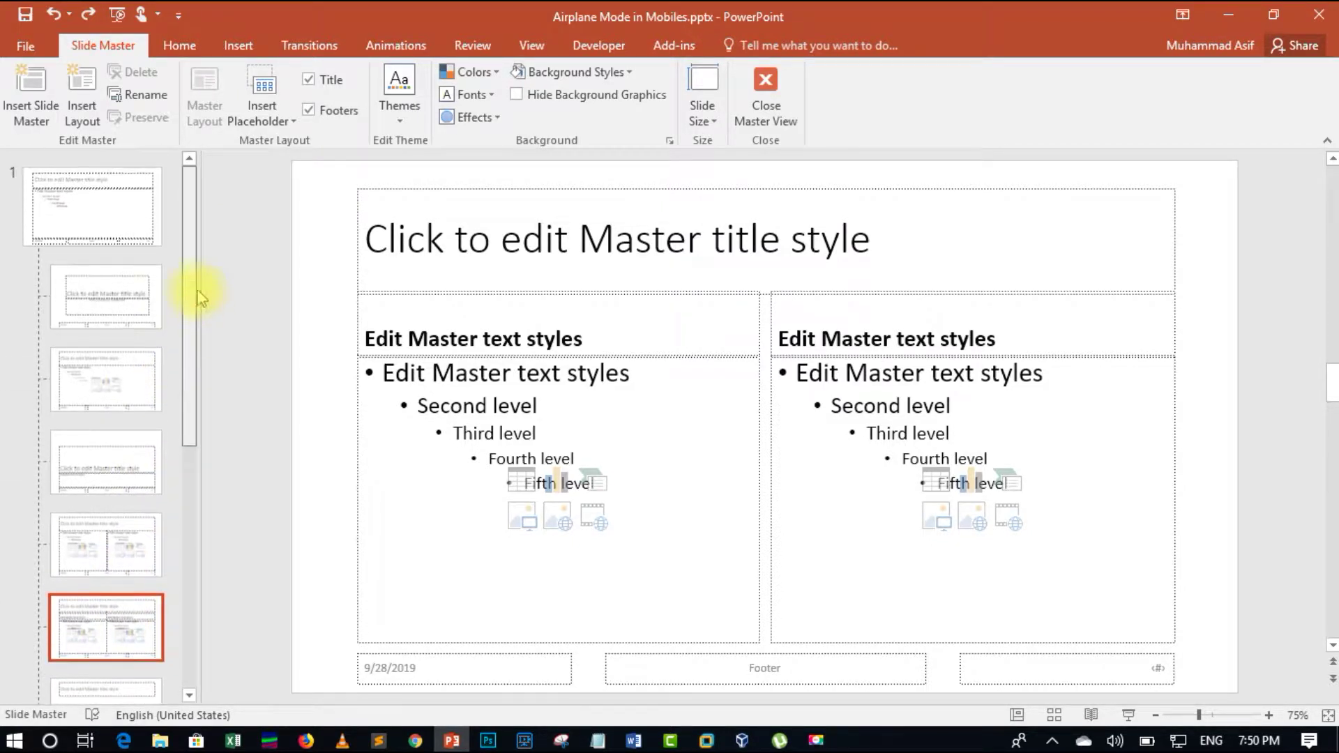
click(113, 234)
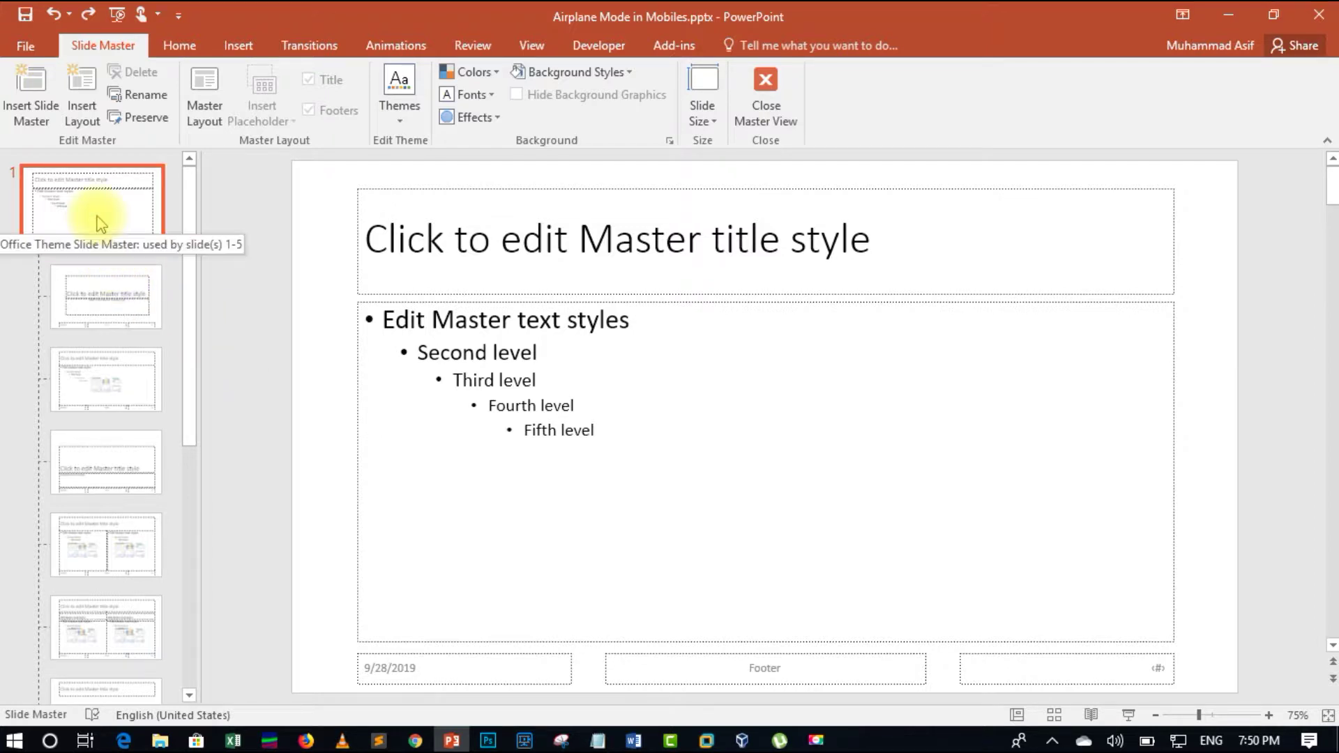
click(601, 76)
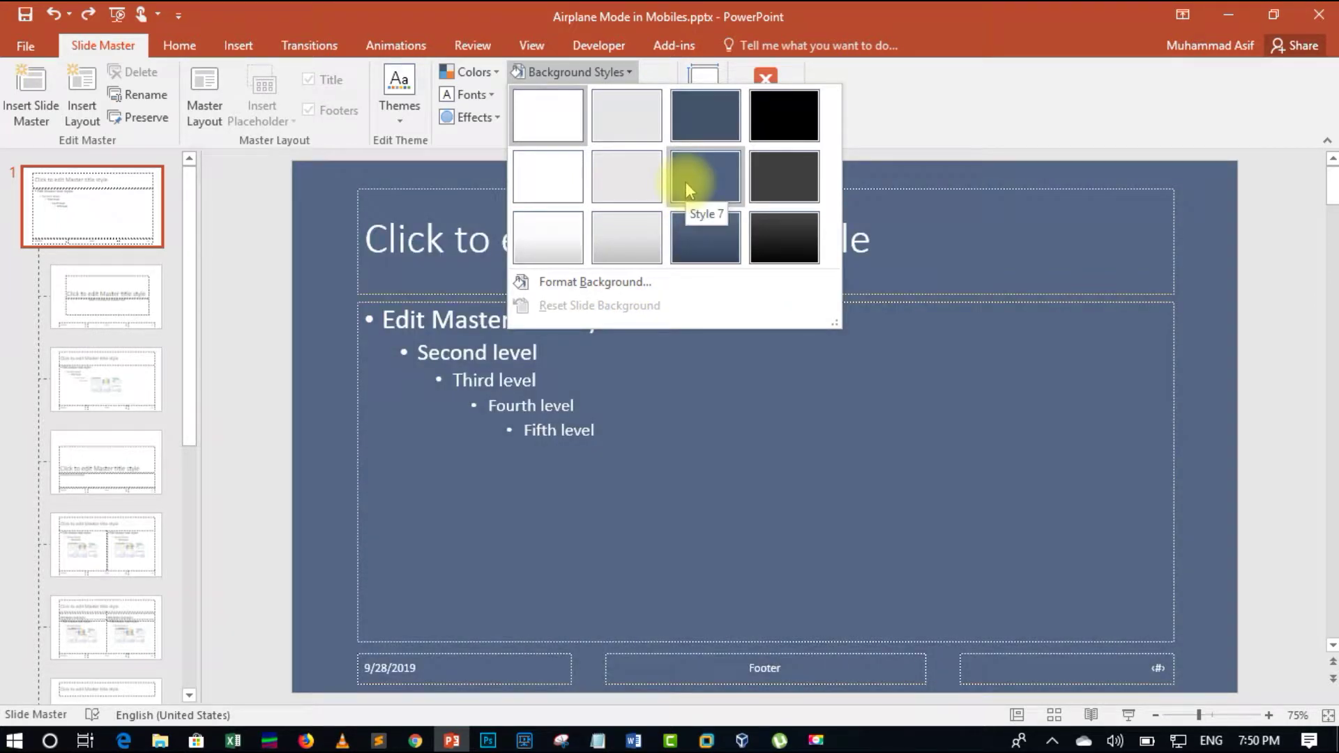
Apply the dark blue Background Style 7 to the slide master.
click(685, 182)
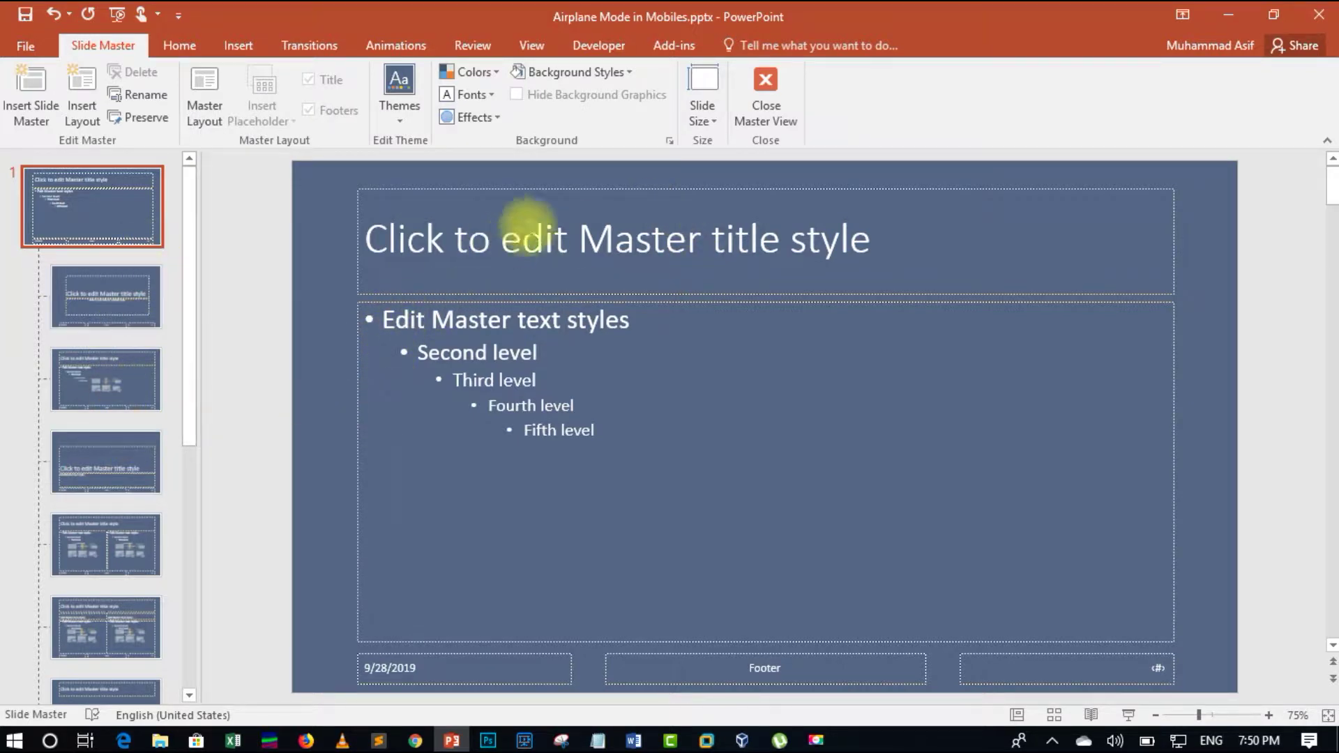
click(746, 101)
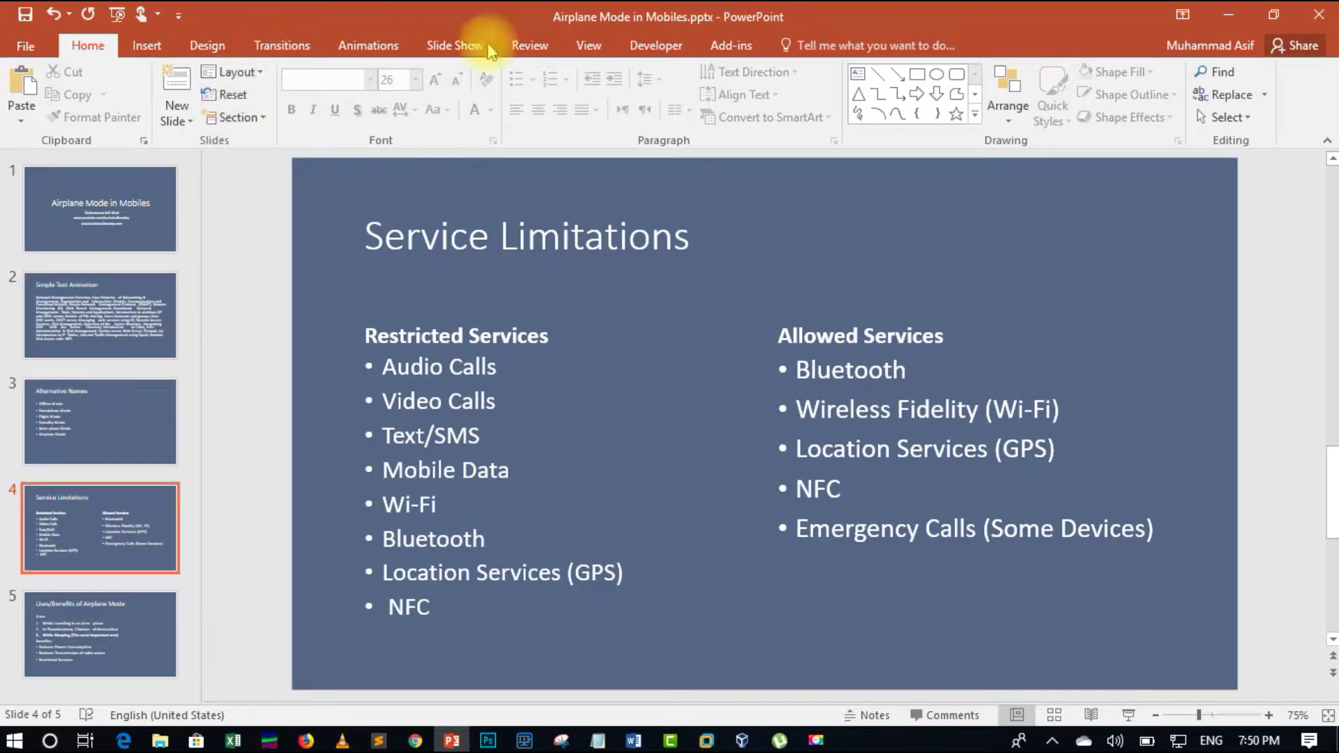
click(589, 44)
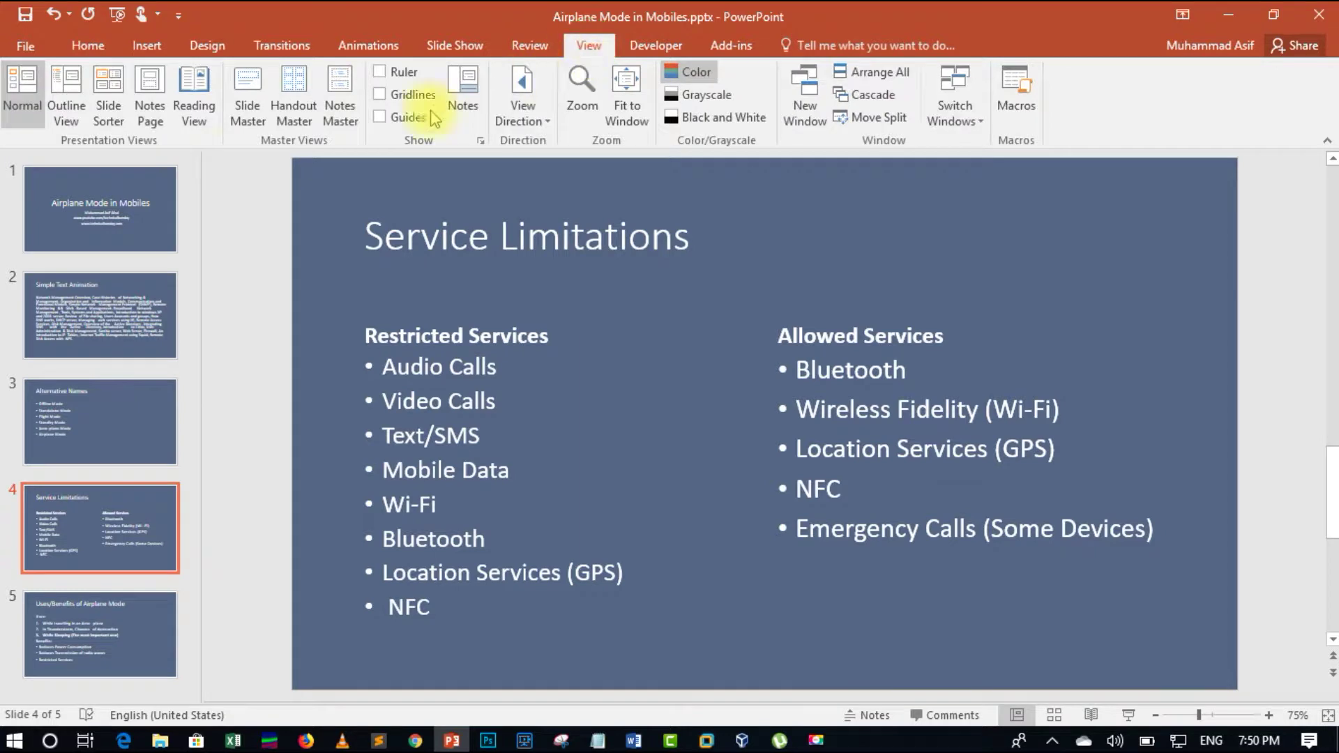
click(244, 94)
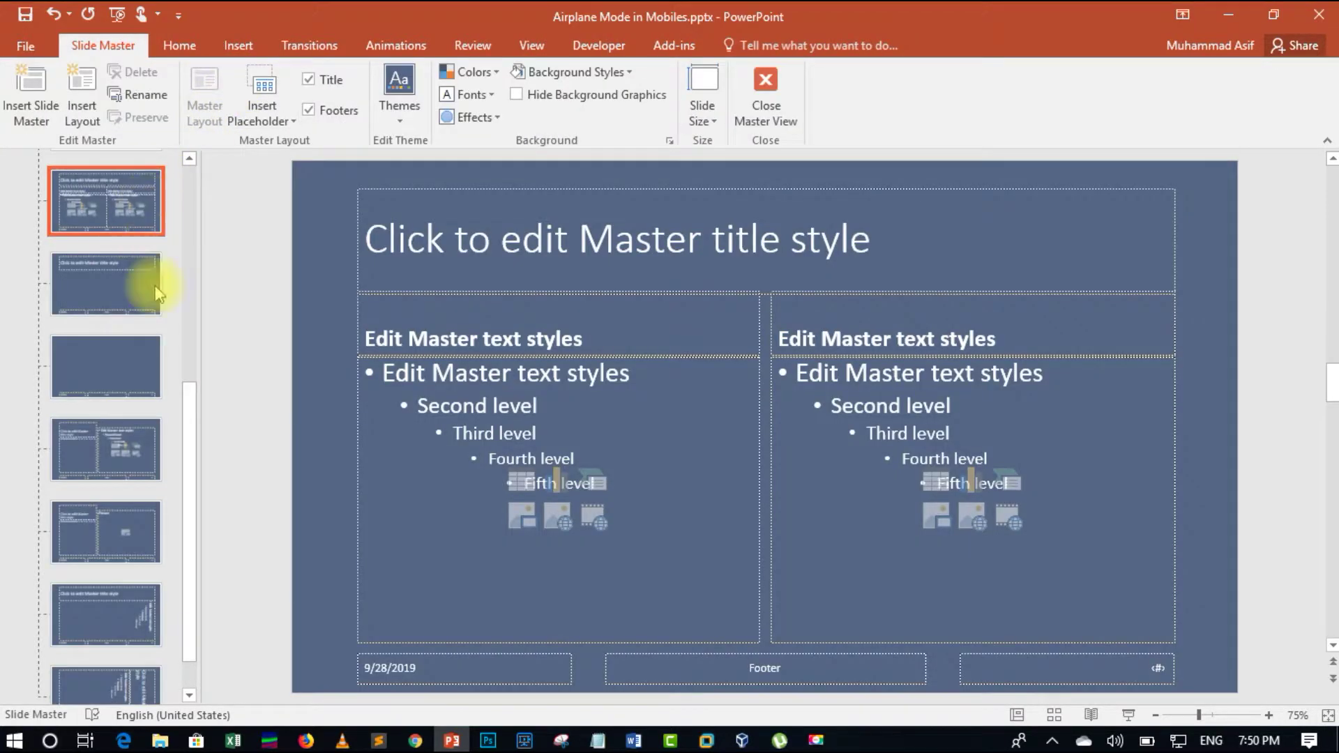
drag(190, 466, 206, 186)
click(133, 207)
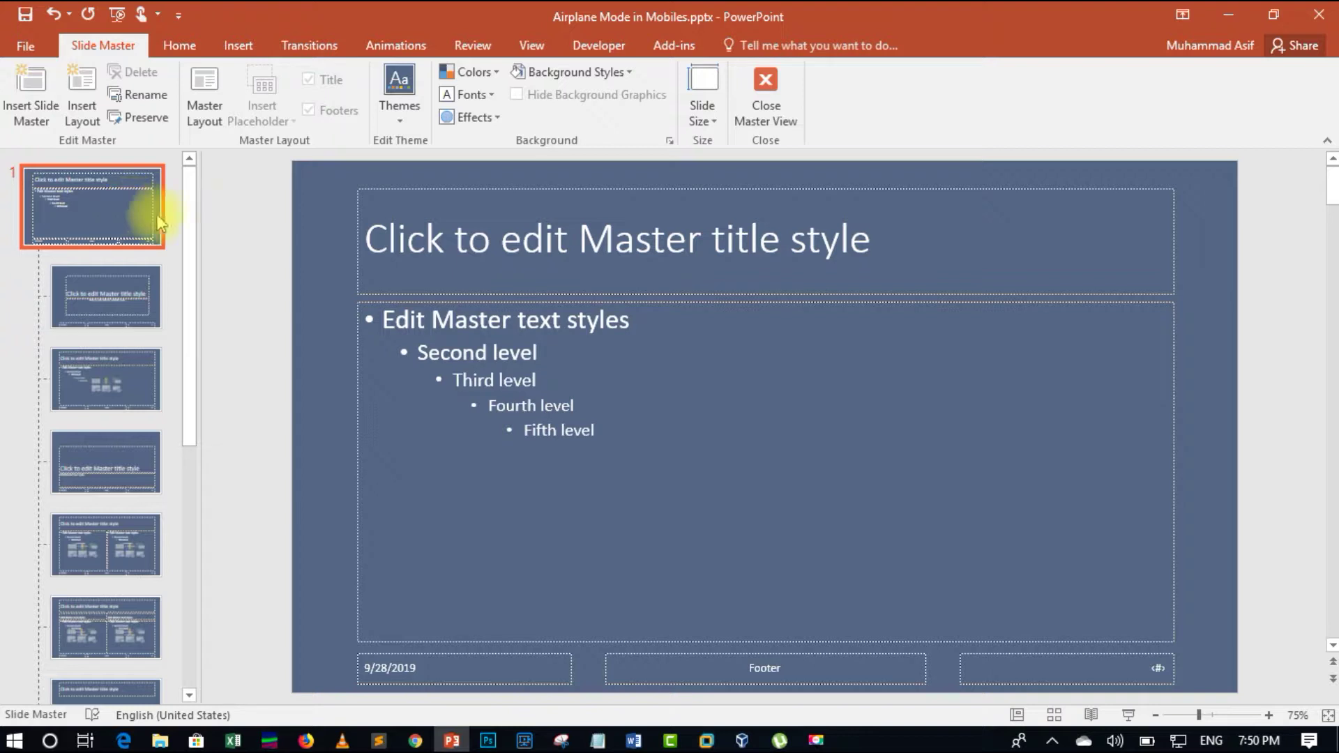
click(579, 241)
Format the master title text in Adobe Gothic Std B at size 60.
mouse_move(882, 255)
mouse_down()
mouse_move(568, 259)
mouse_move(354, 244)
mouse_up()
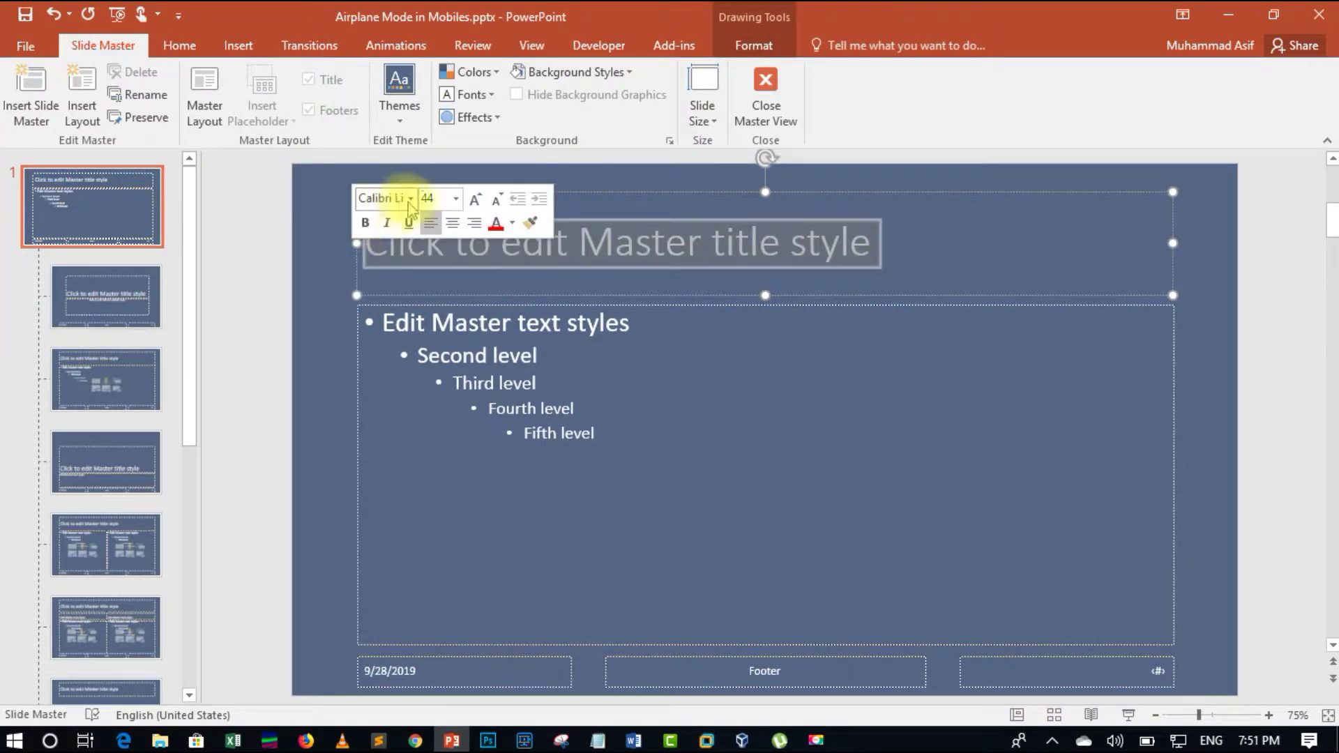
click(412, 198)
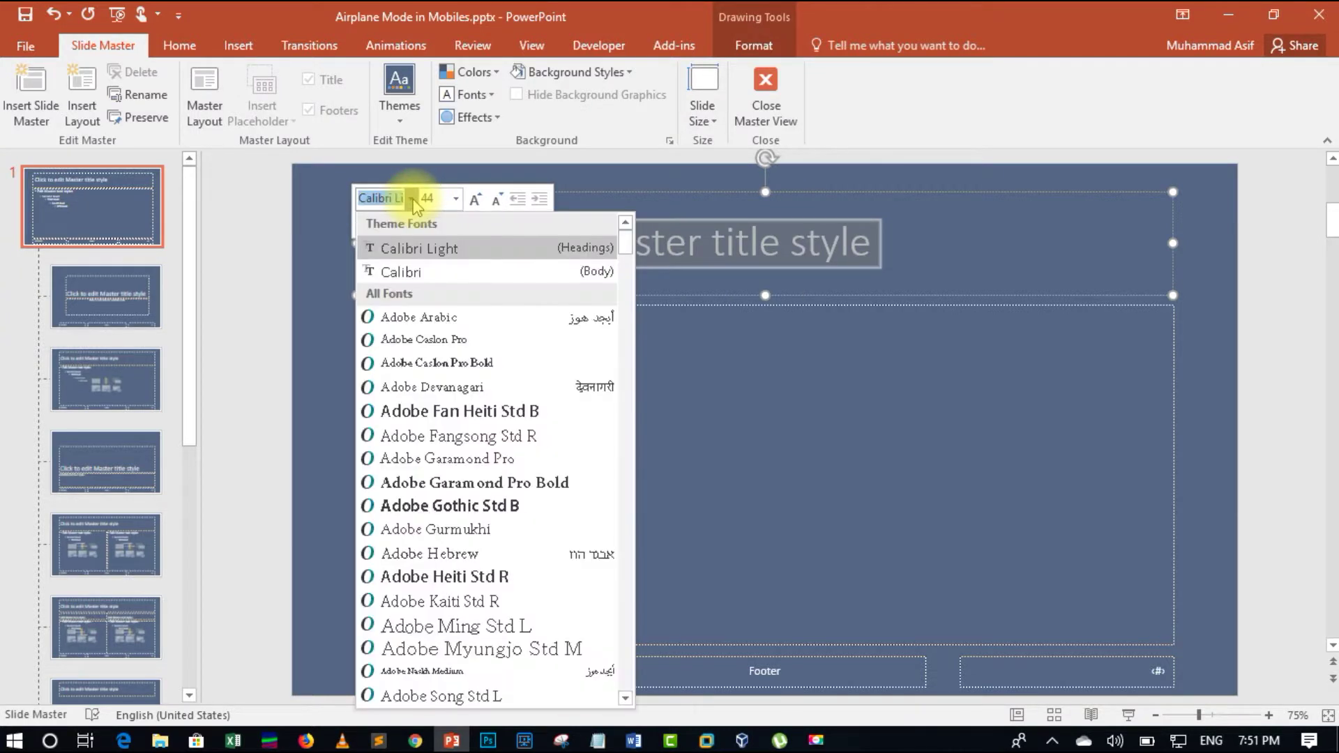
click(415, 505)
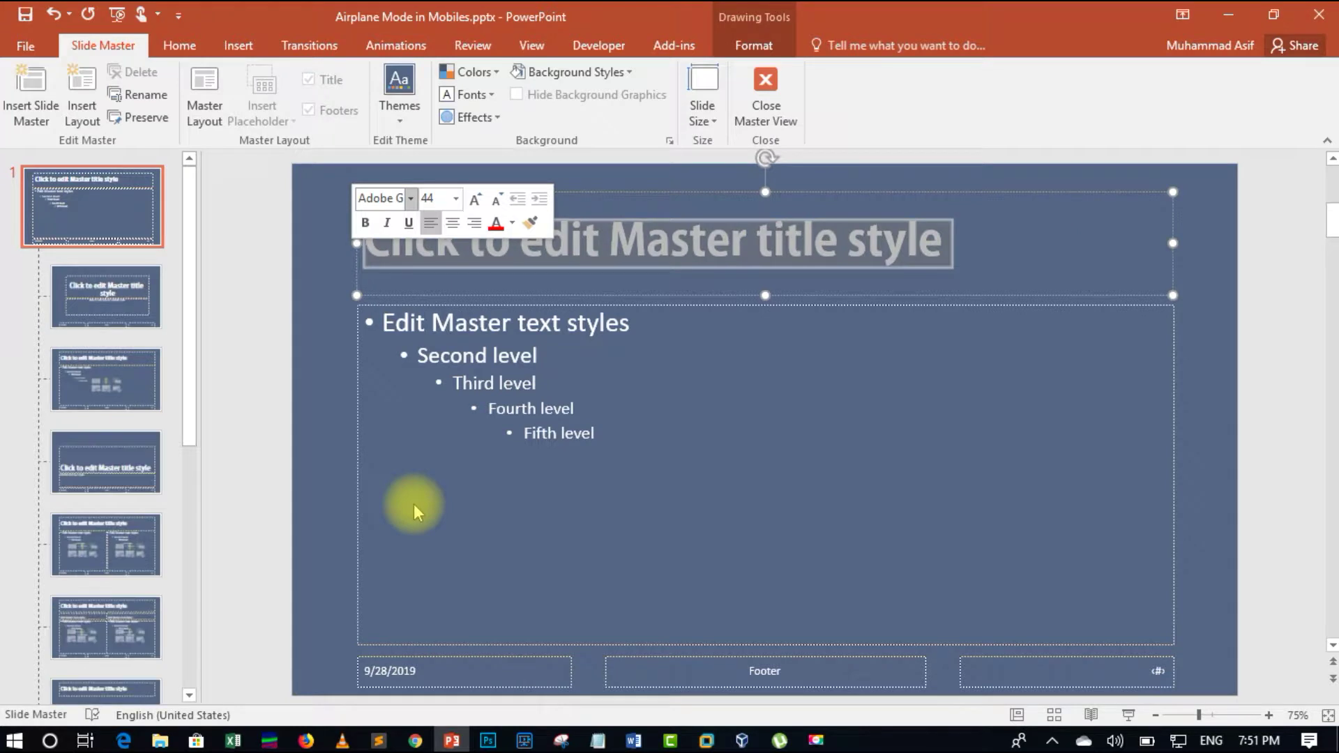
click(455, 201)
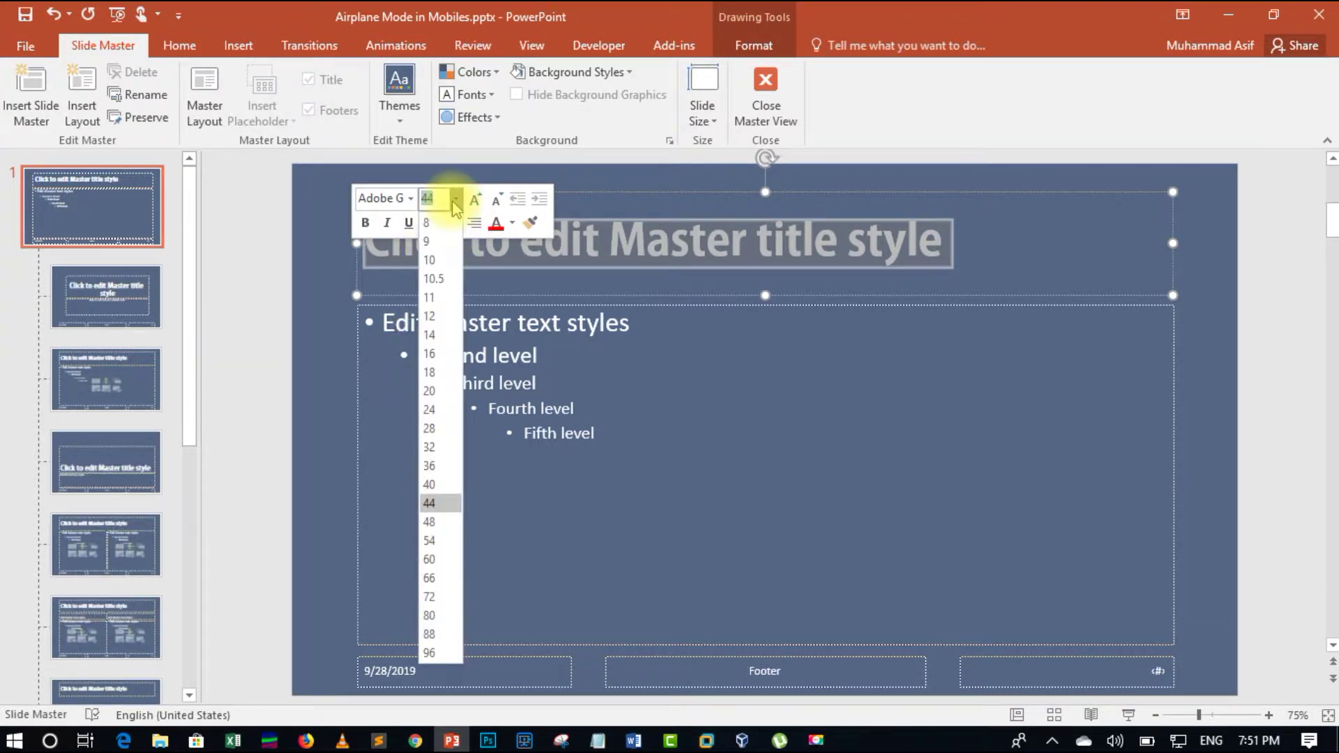
click(430, 559)
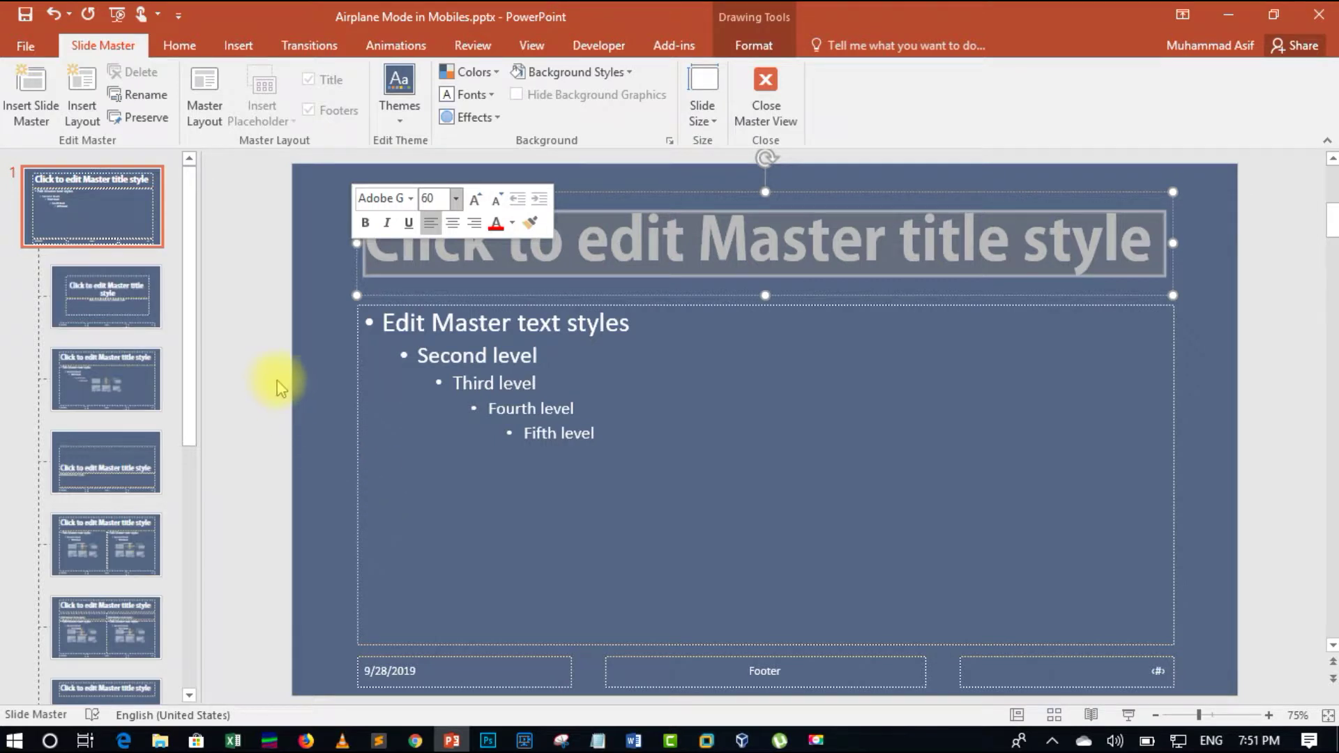
click(596, 433)
mouse_move(598, 433)
mouse_down()
mouse_move(440, 367)
mouse_move(391, 324)
mouse_up()
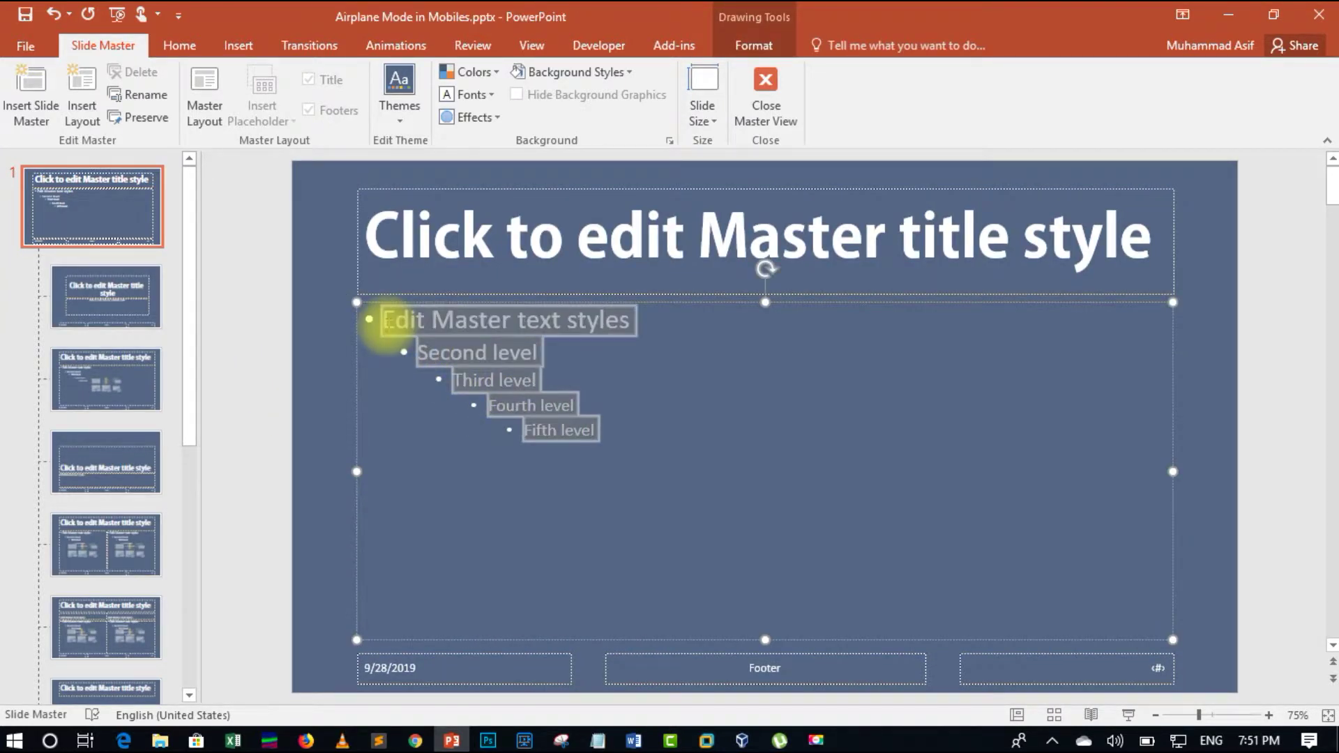
Apply diamond bullets to all master body text levels from the Home tab's Bullets list.
click(183, 48)
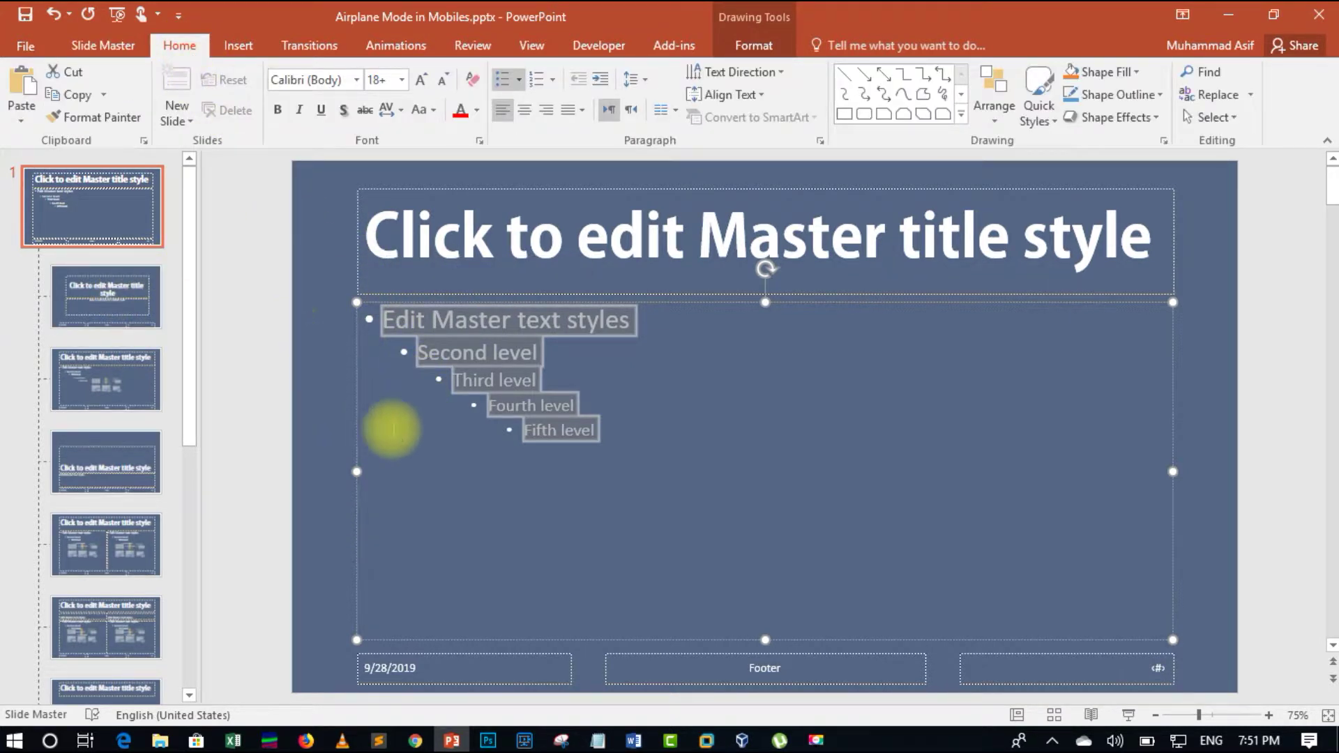
click(519, 80)
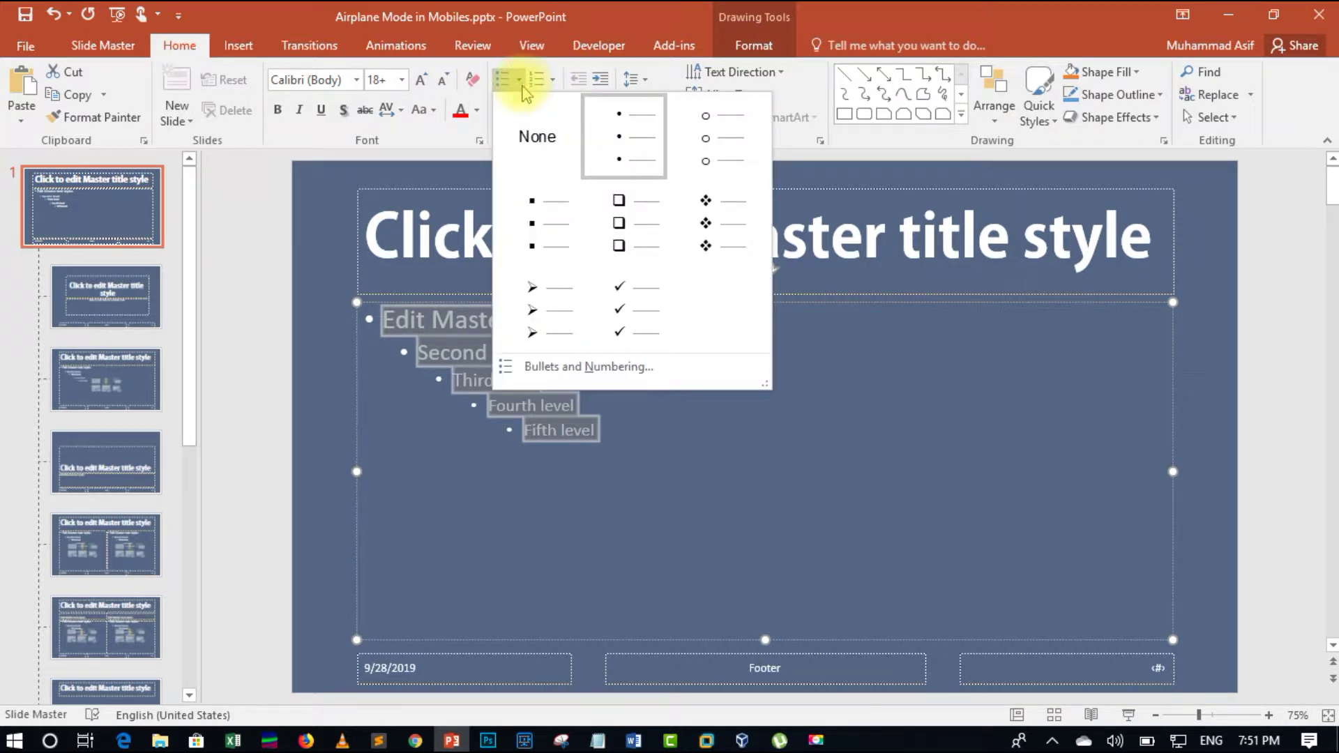
click(706, 239)
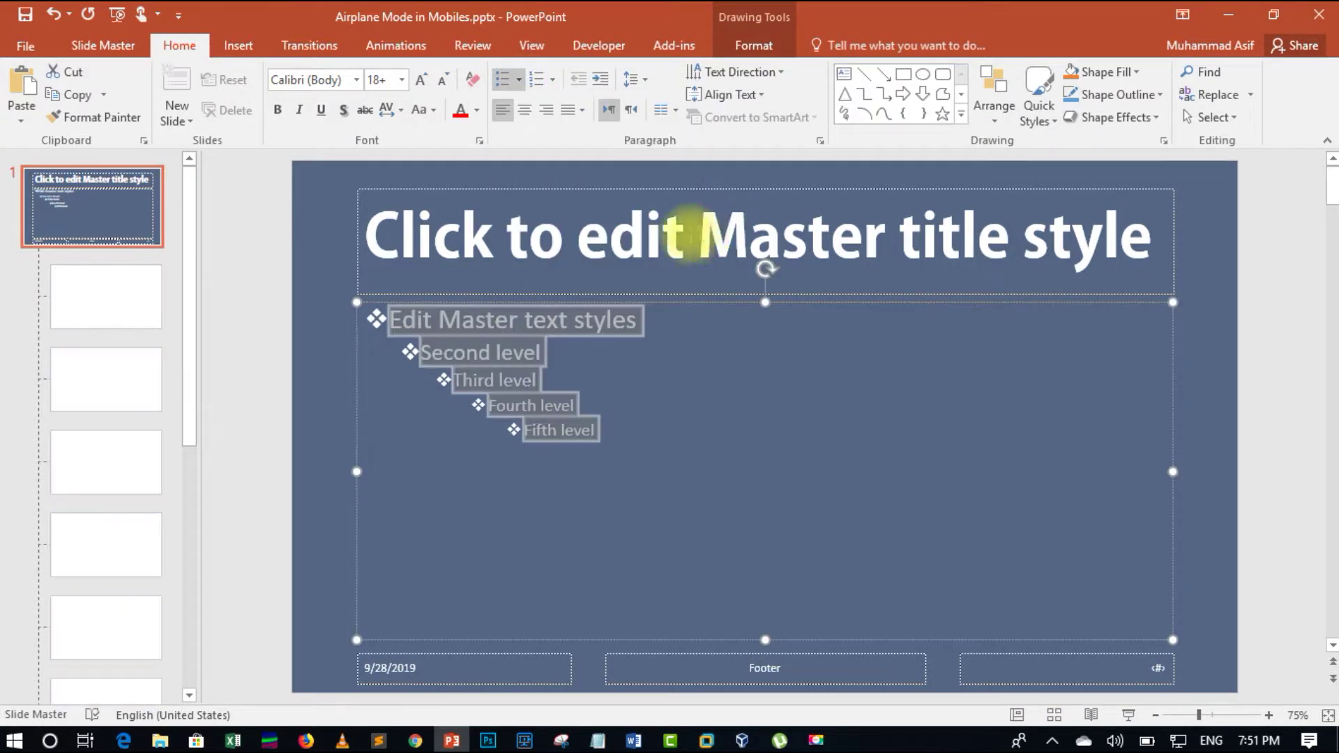
click(121, 49)
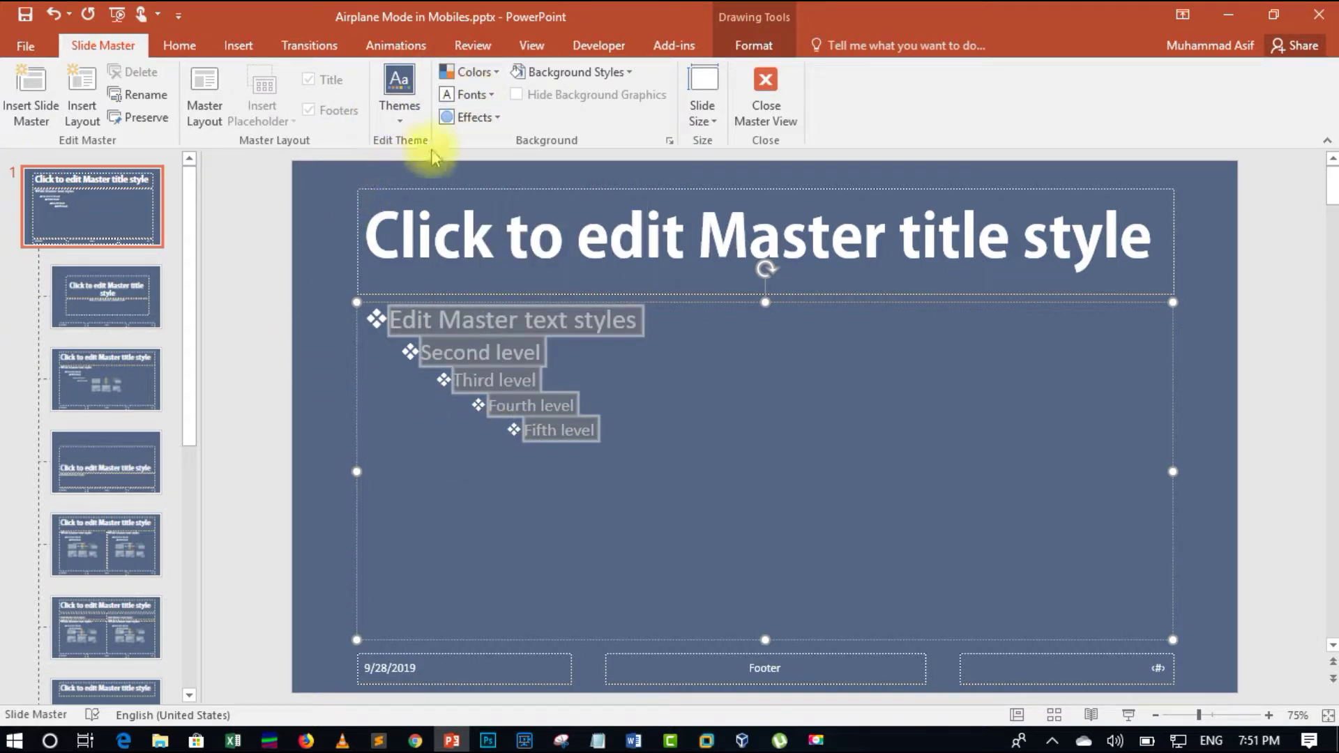
click(493, 82)
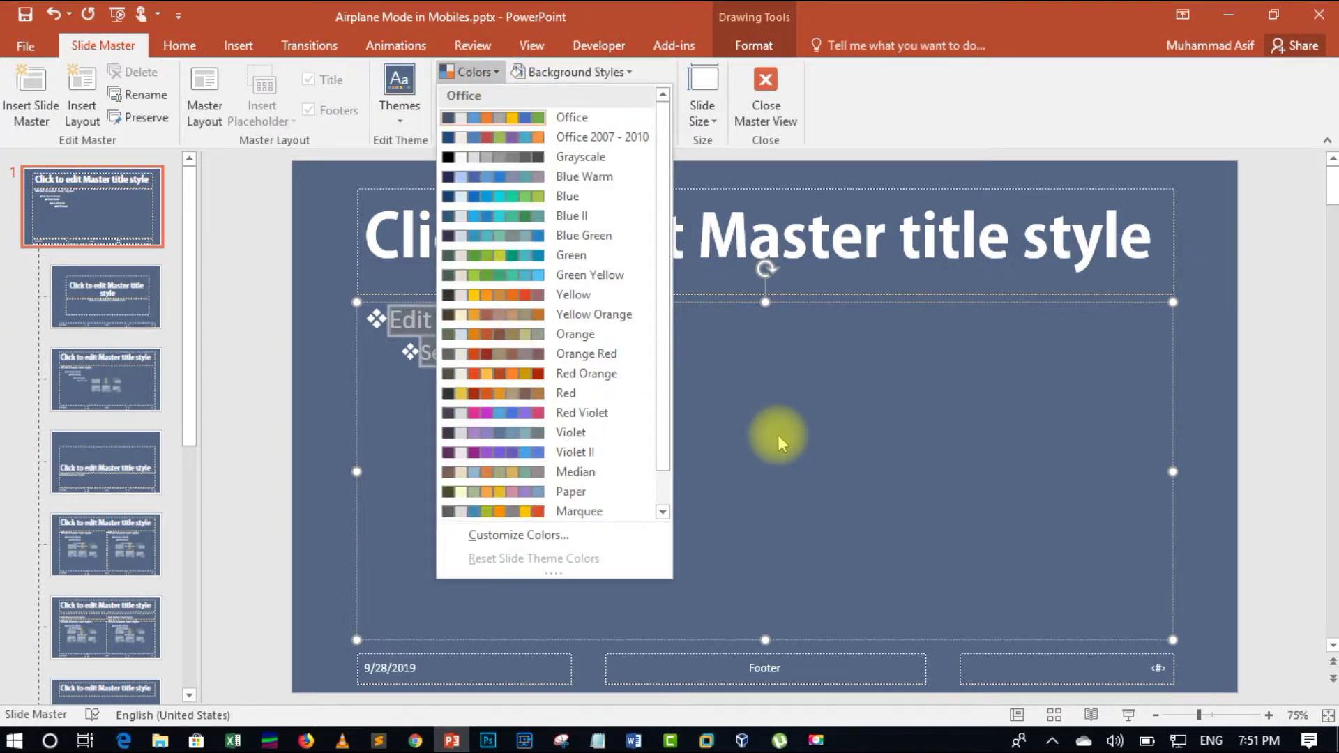
click(779, 442)
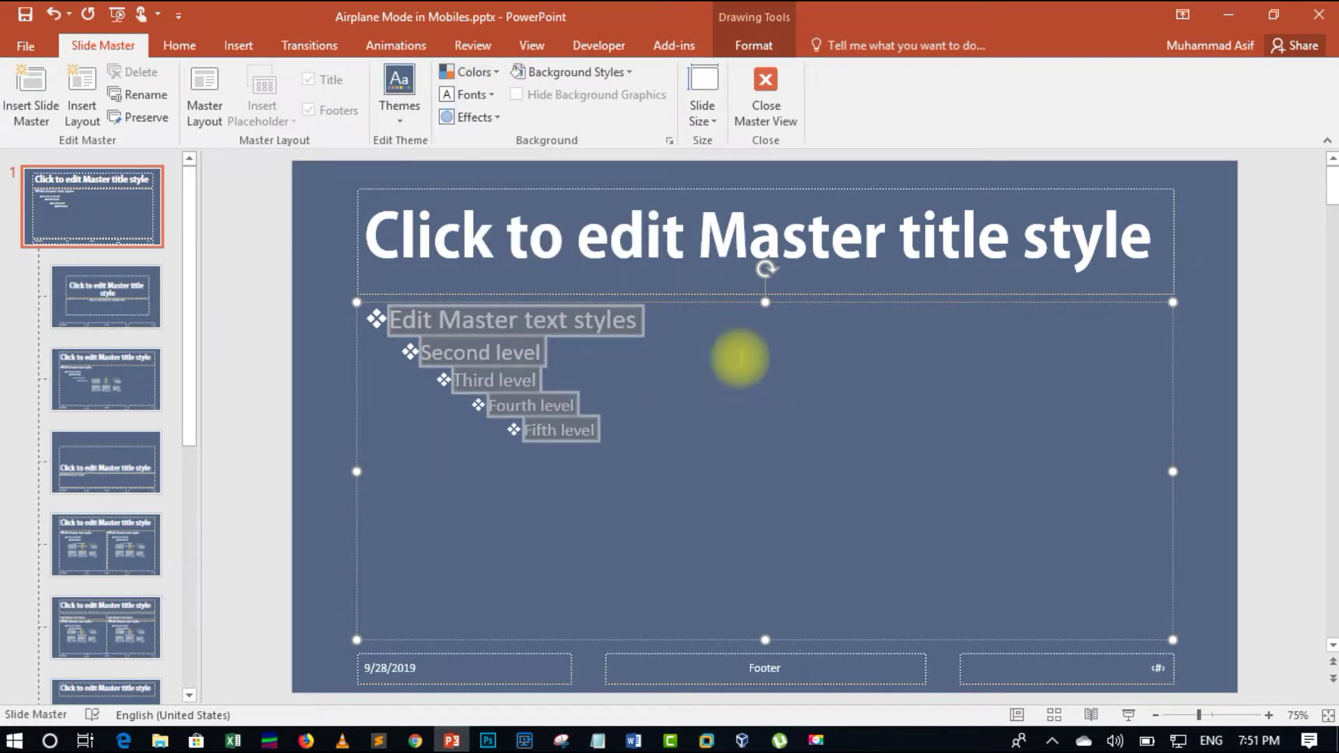
click(718, 123)
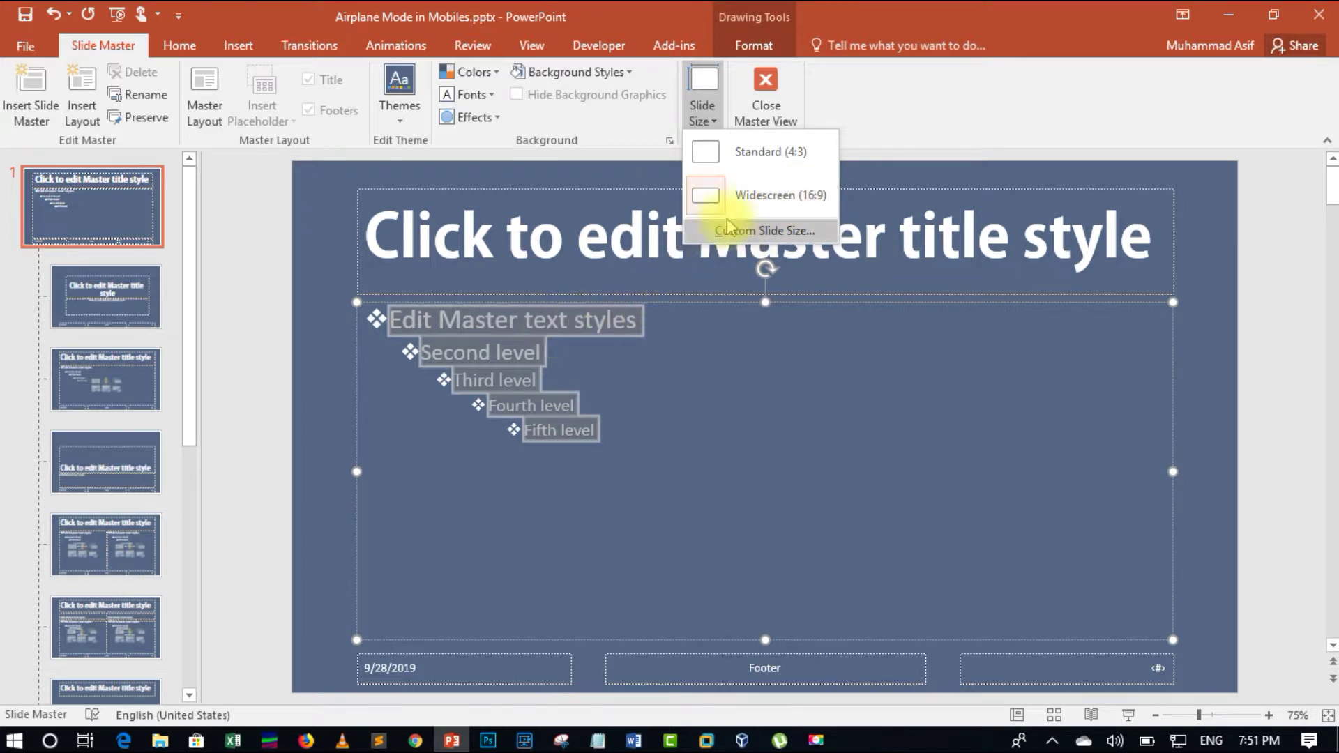
click(684, 374)
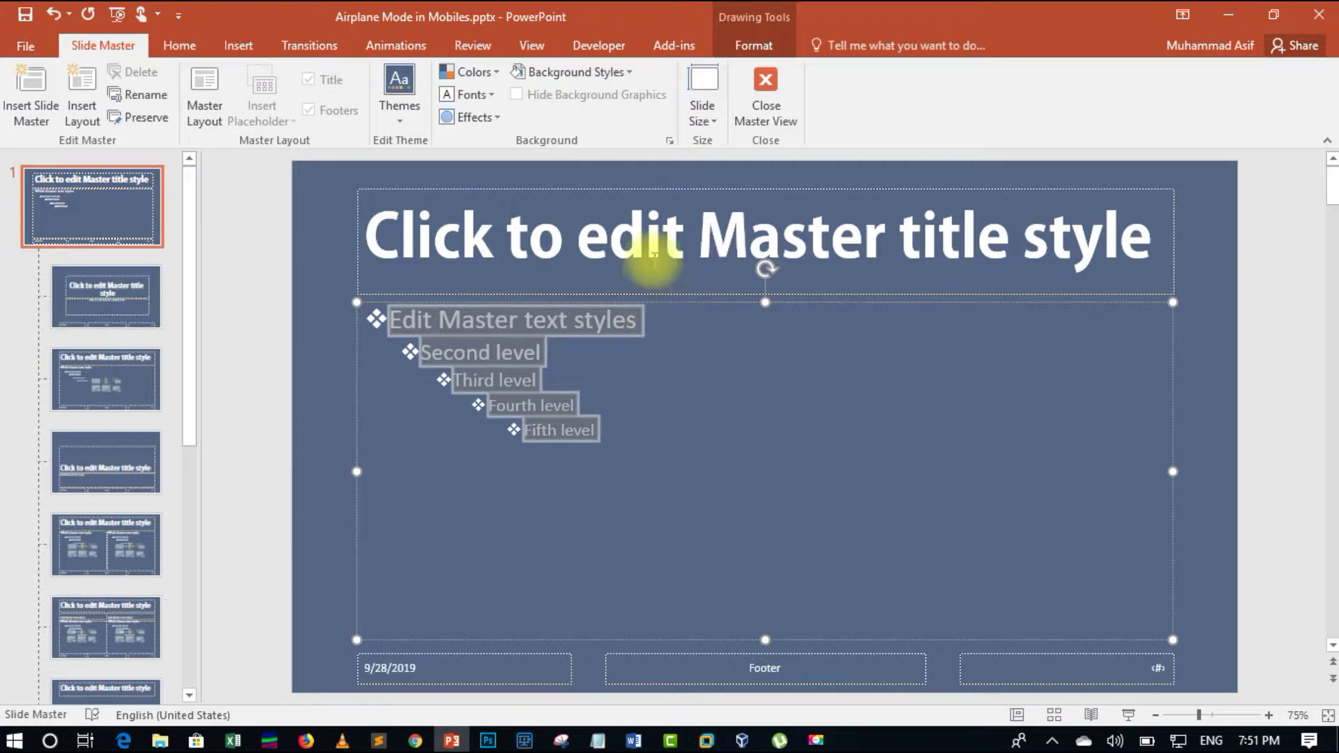
Return to Normal view and review slides 1, 3, 4 and 5 with their new styling.
click(760, 111)
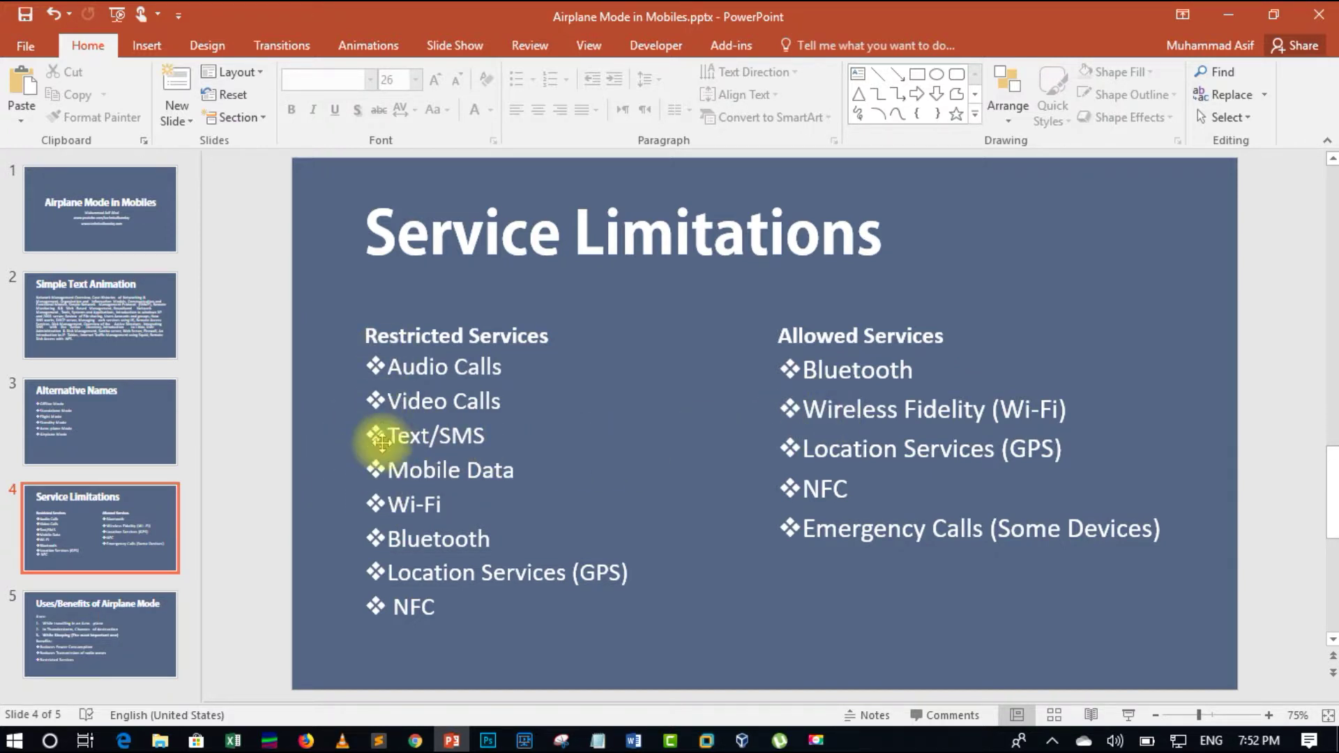
click(491, 230)
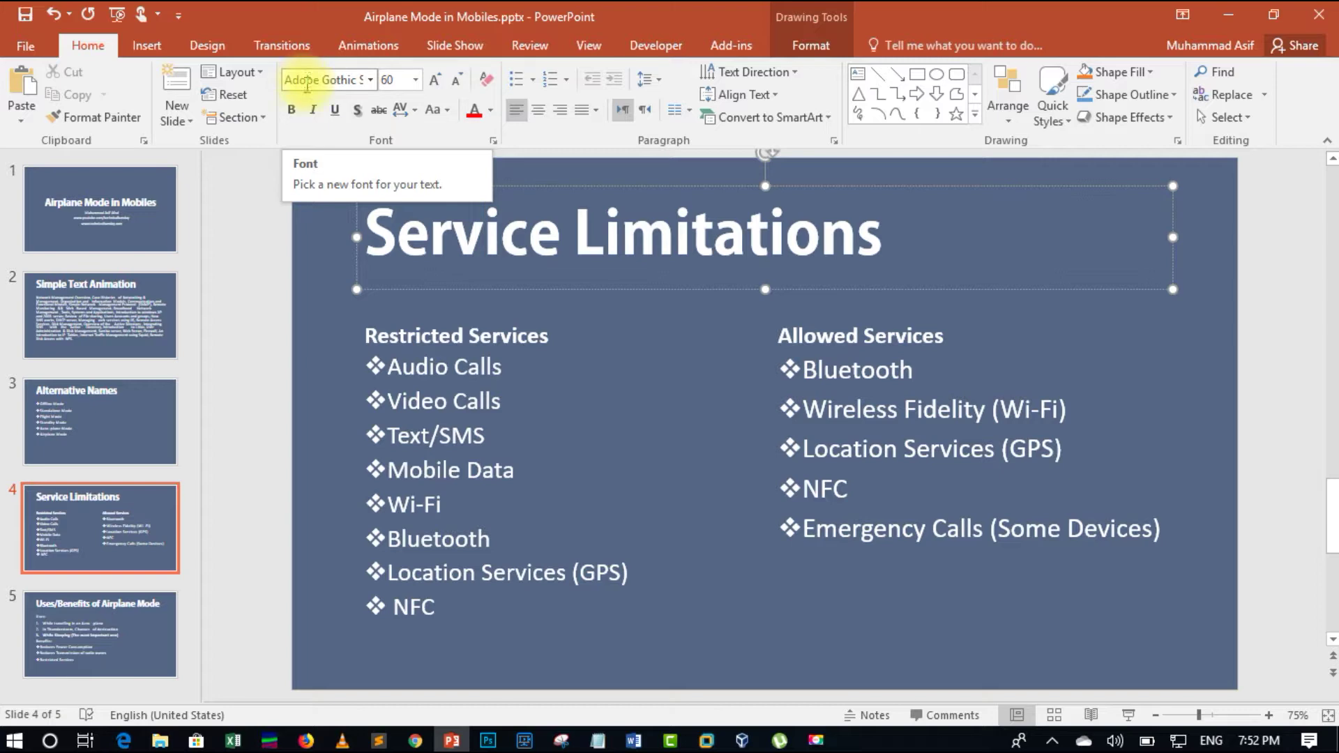
click(145, 202)
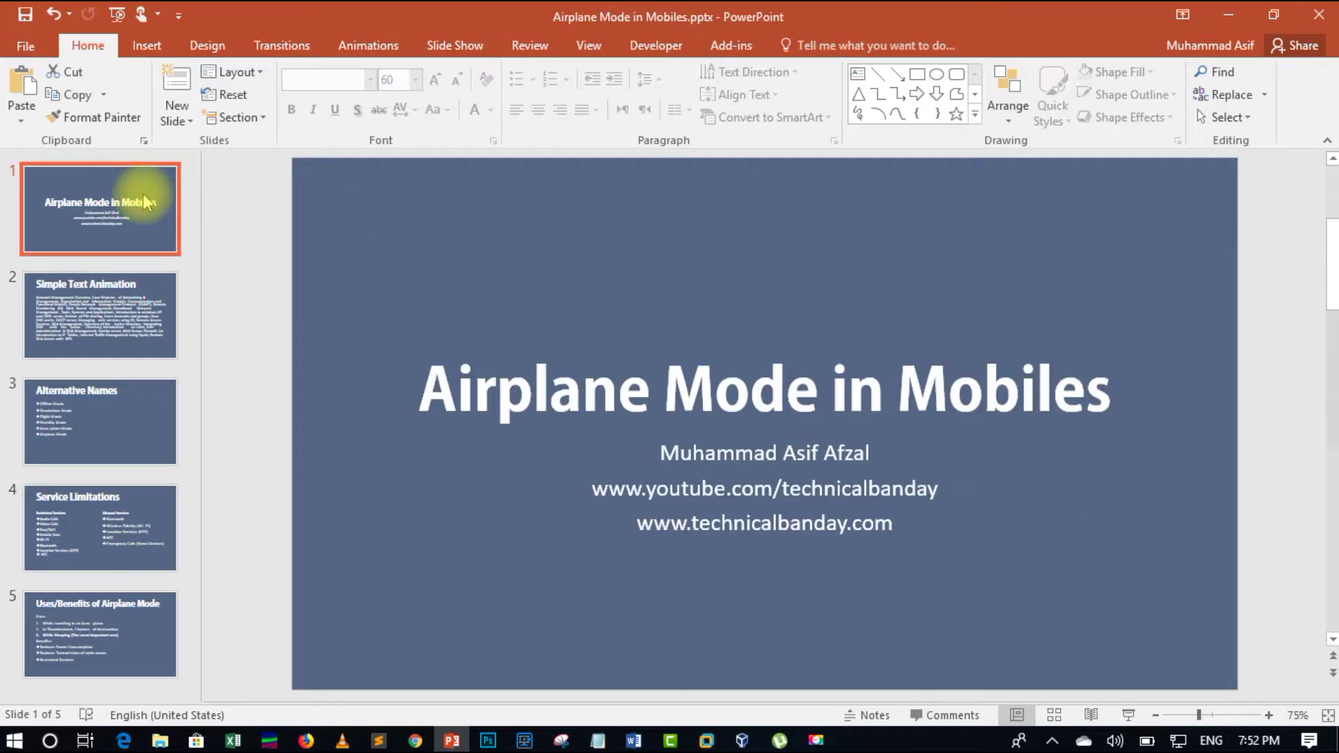
click(152, 437)
click(124, 534)
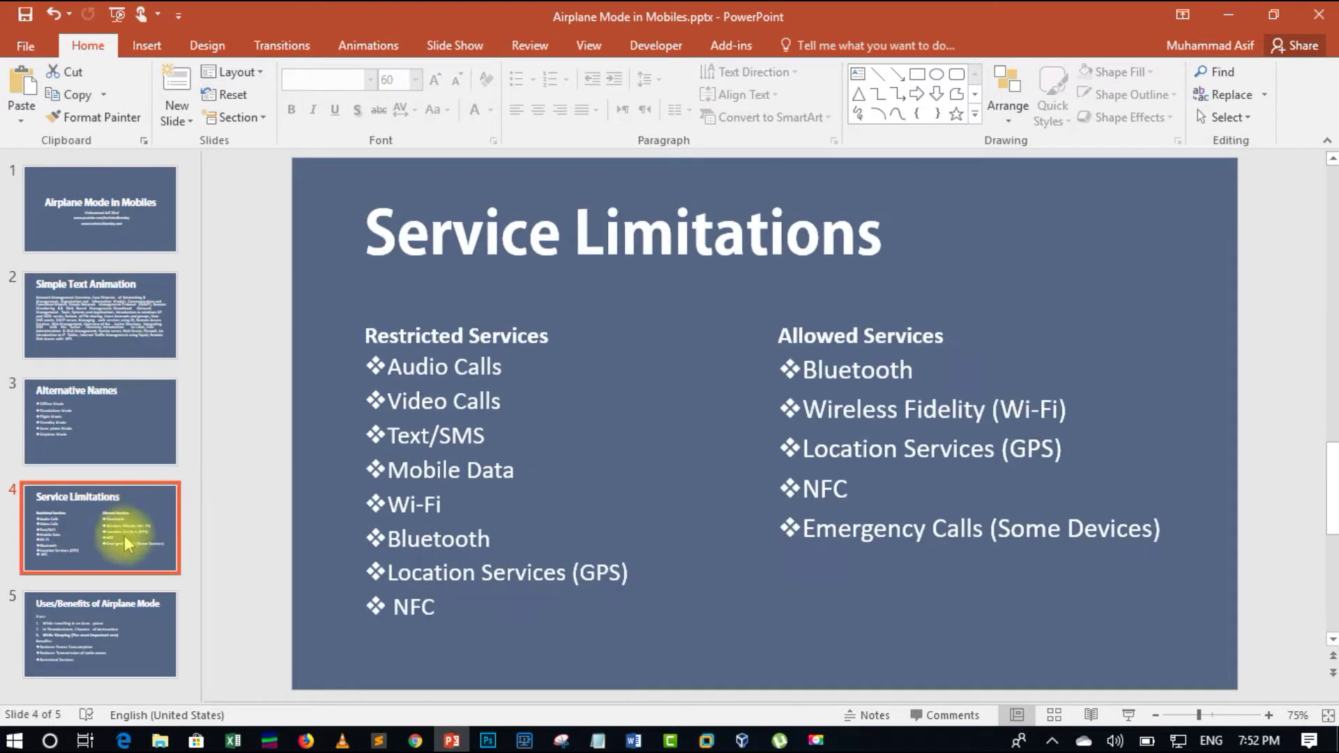
click(106, 628)
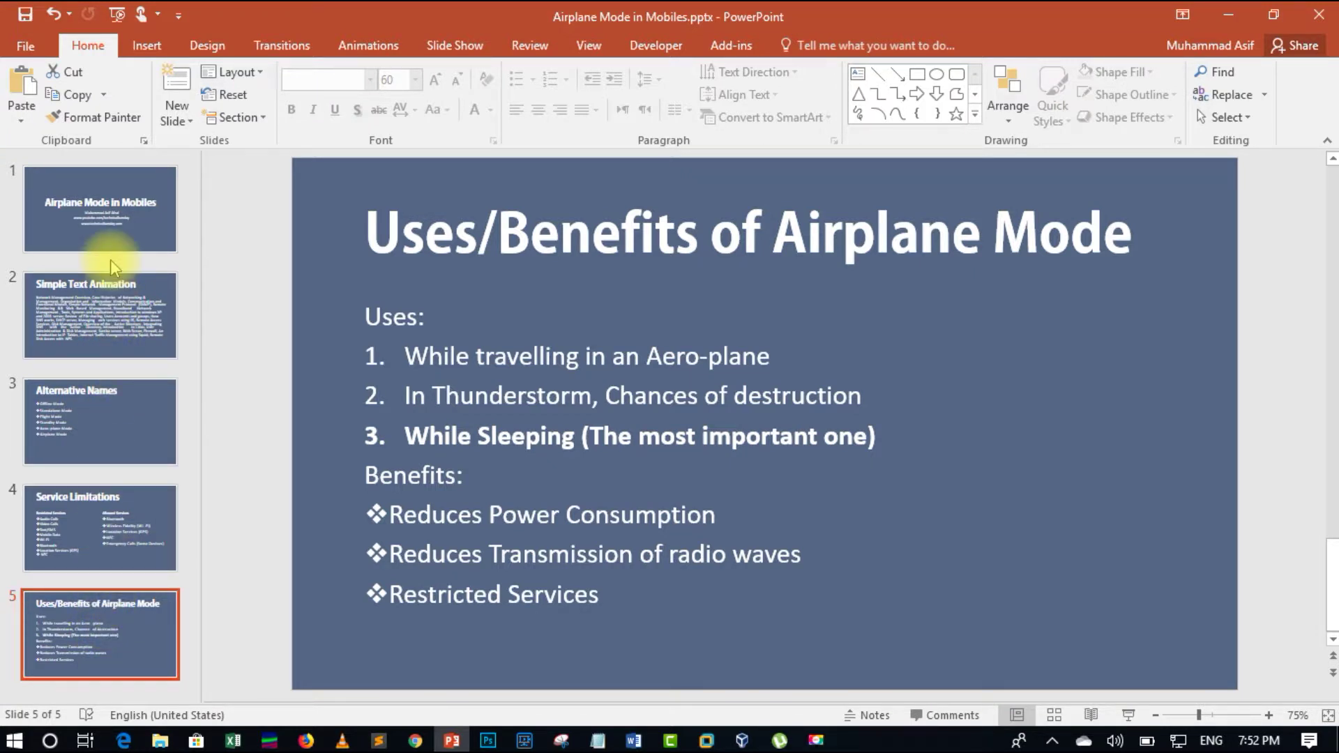
click(587, 46)
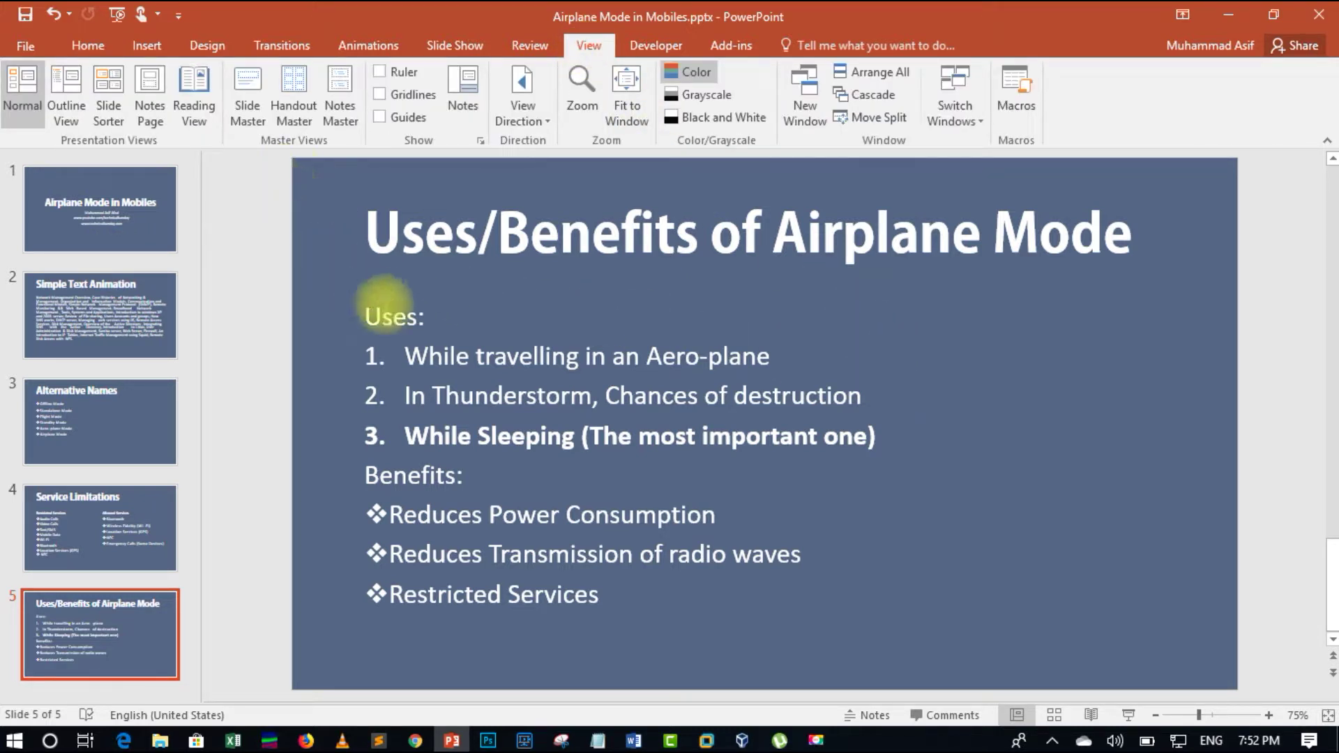
Open Slide Master view and preview the Title Slide, Title and Content and Two Content layouts, ending on the top master.
click(247, 98)
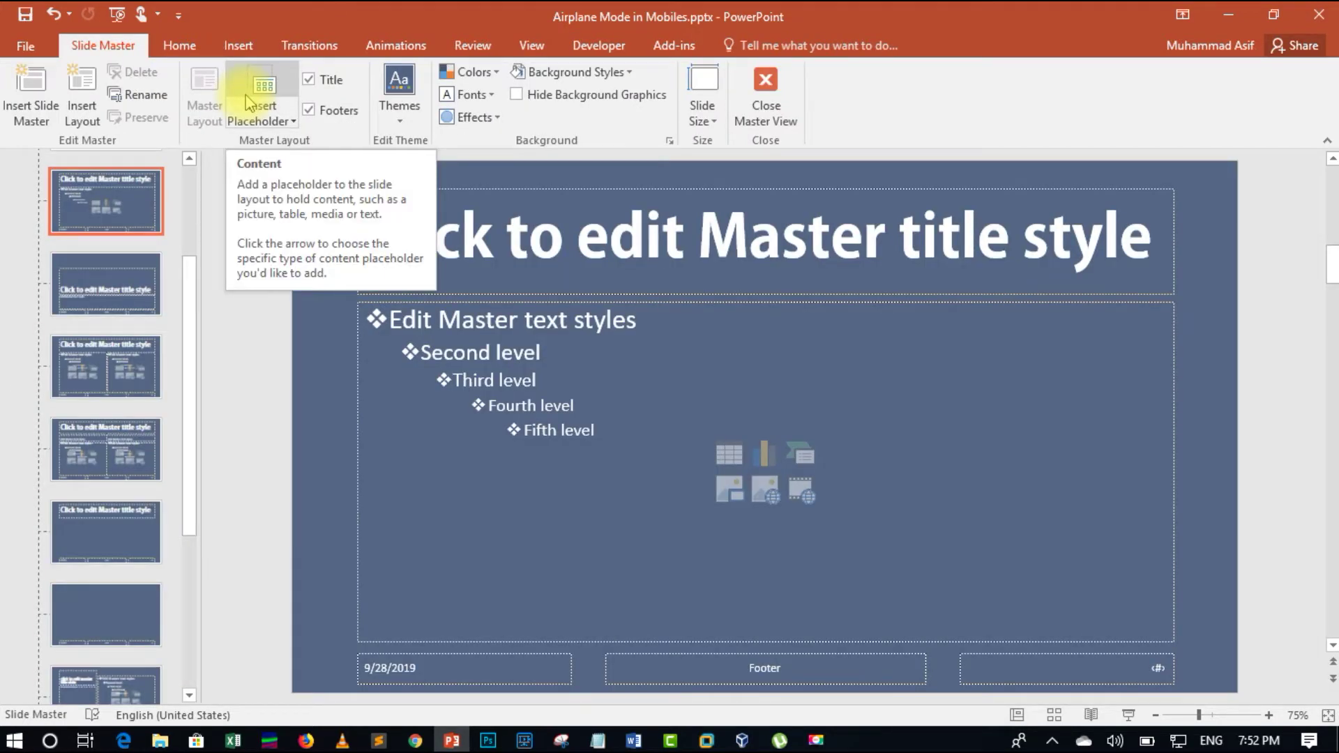
click(235, 45)
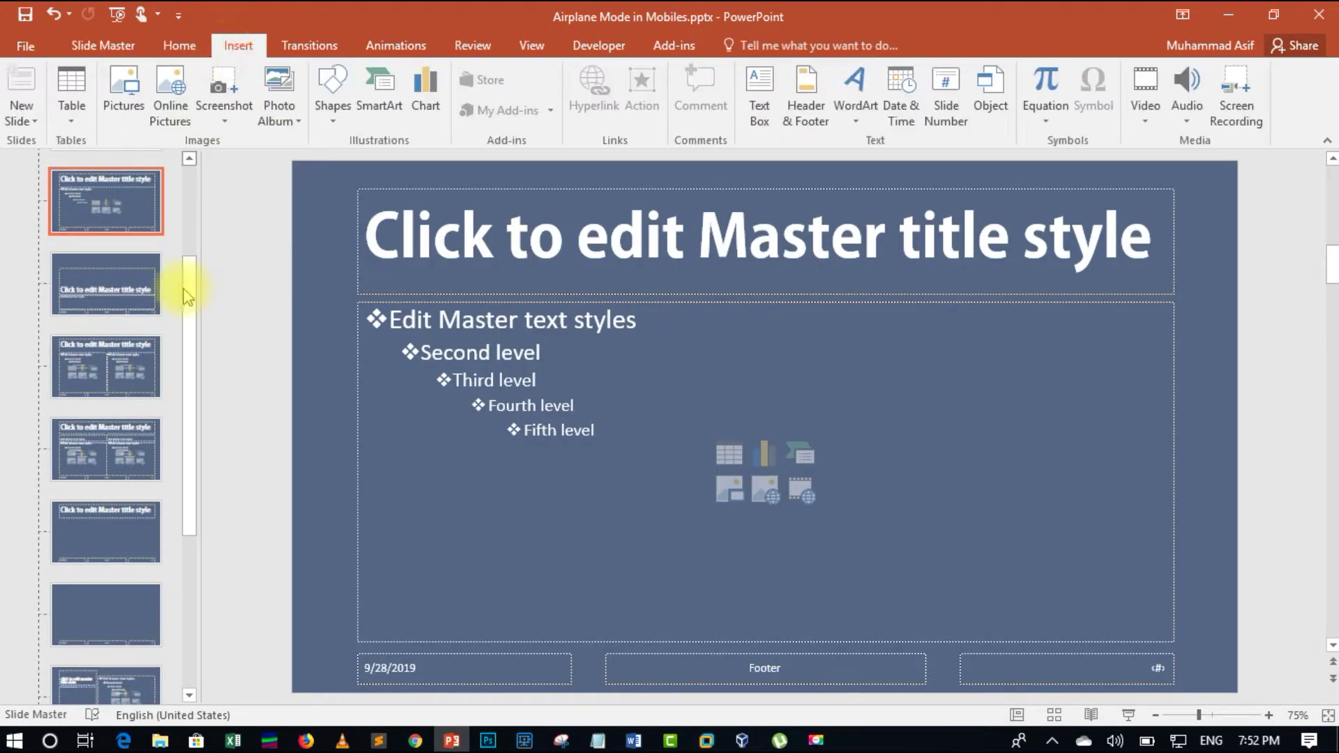
drag(191, 385, 197, 188)
click(128, 195)
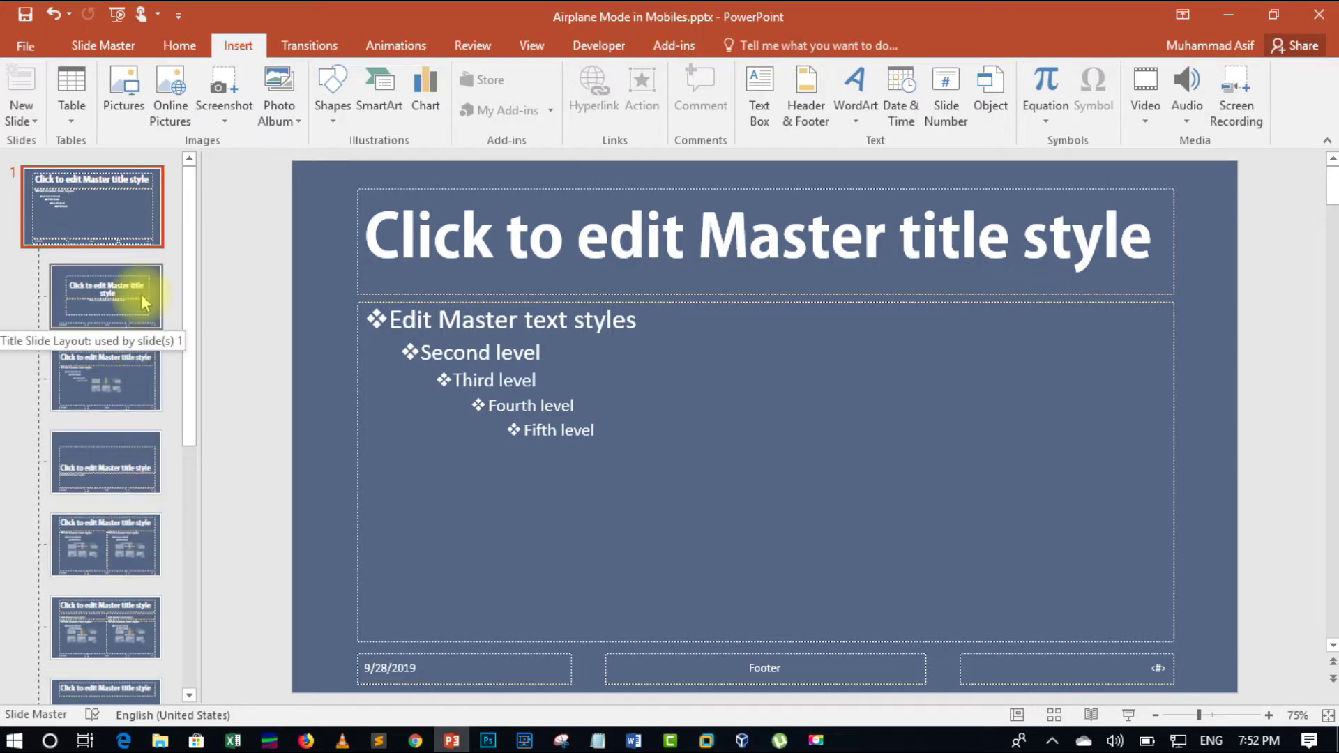
click(115, 307)
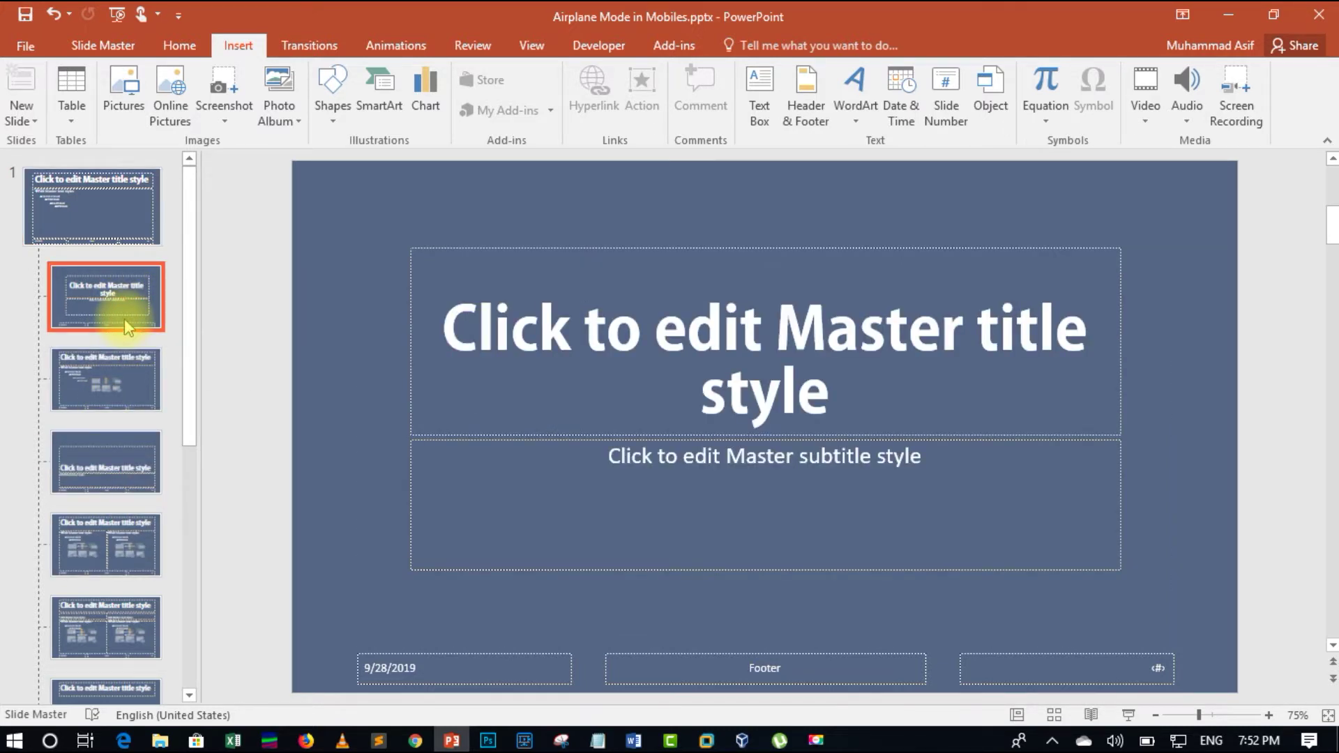
click(146, 383)
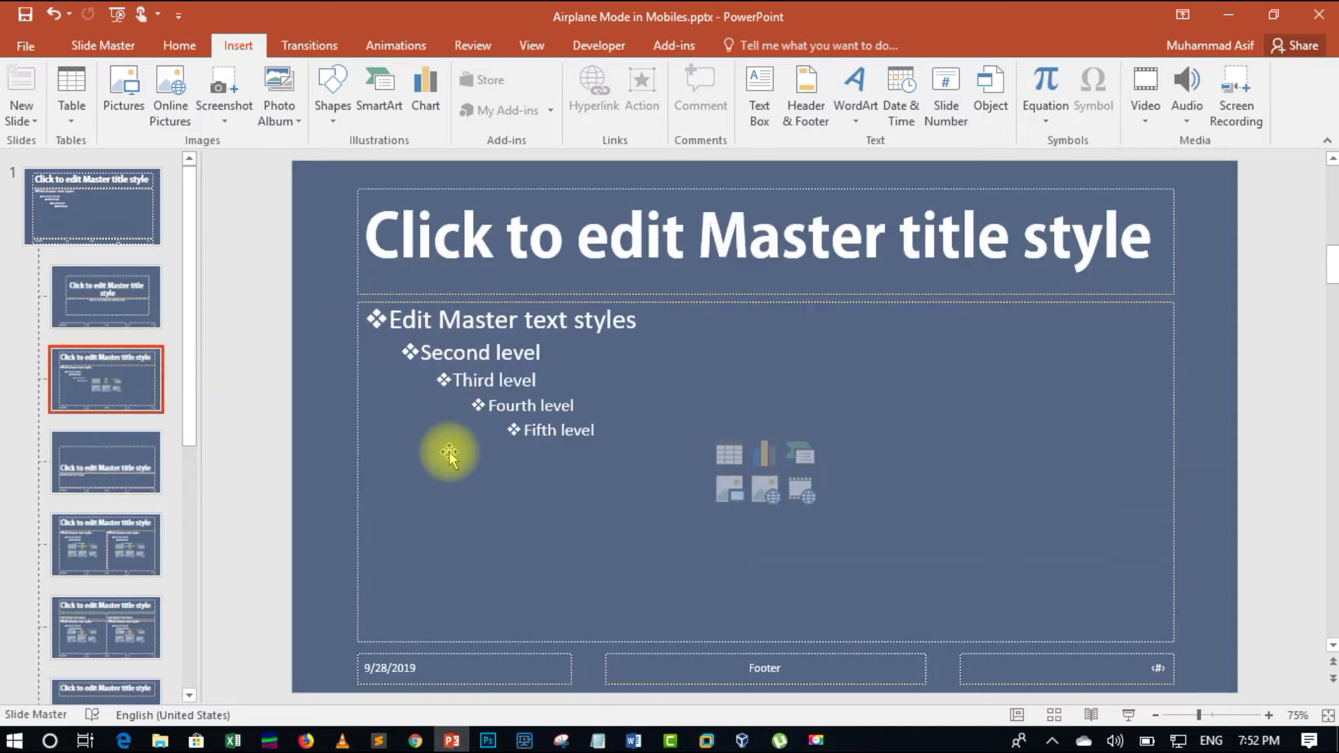
click(127, 551)
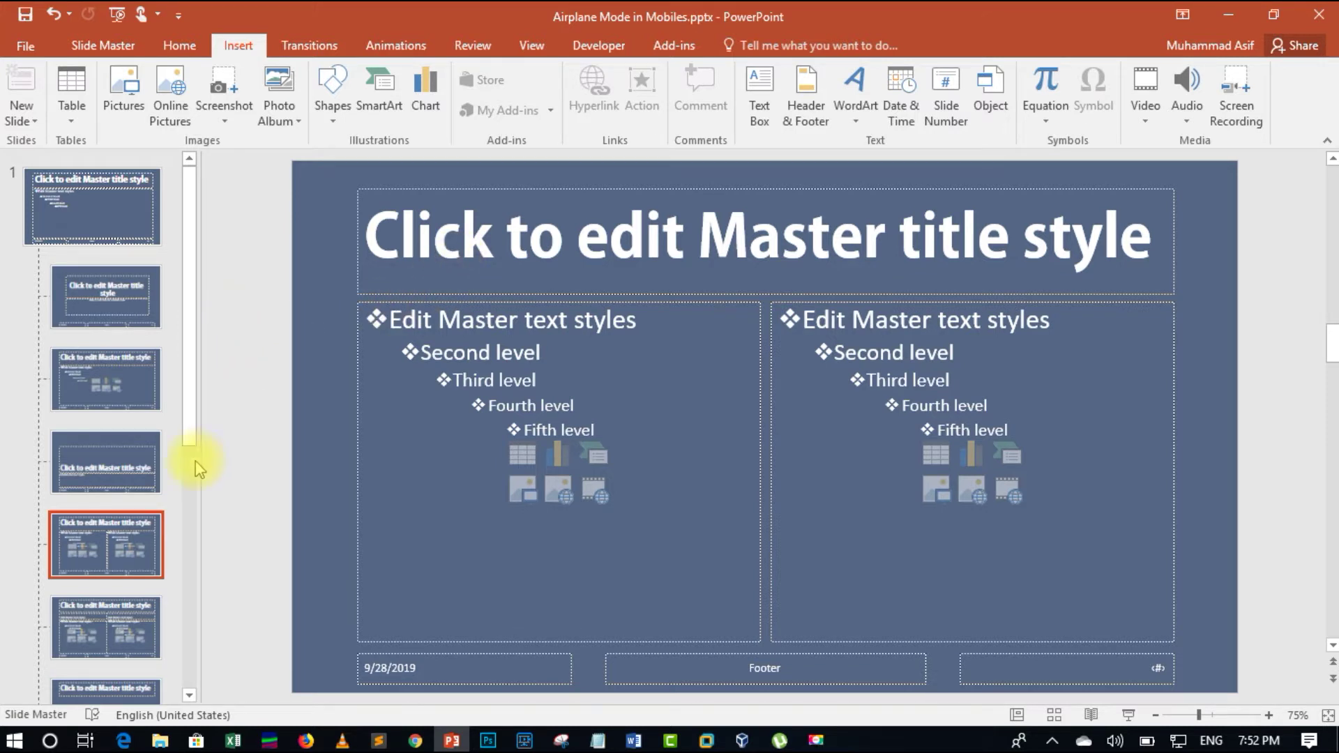
click(98, 208)
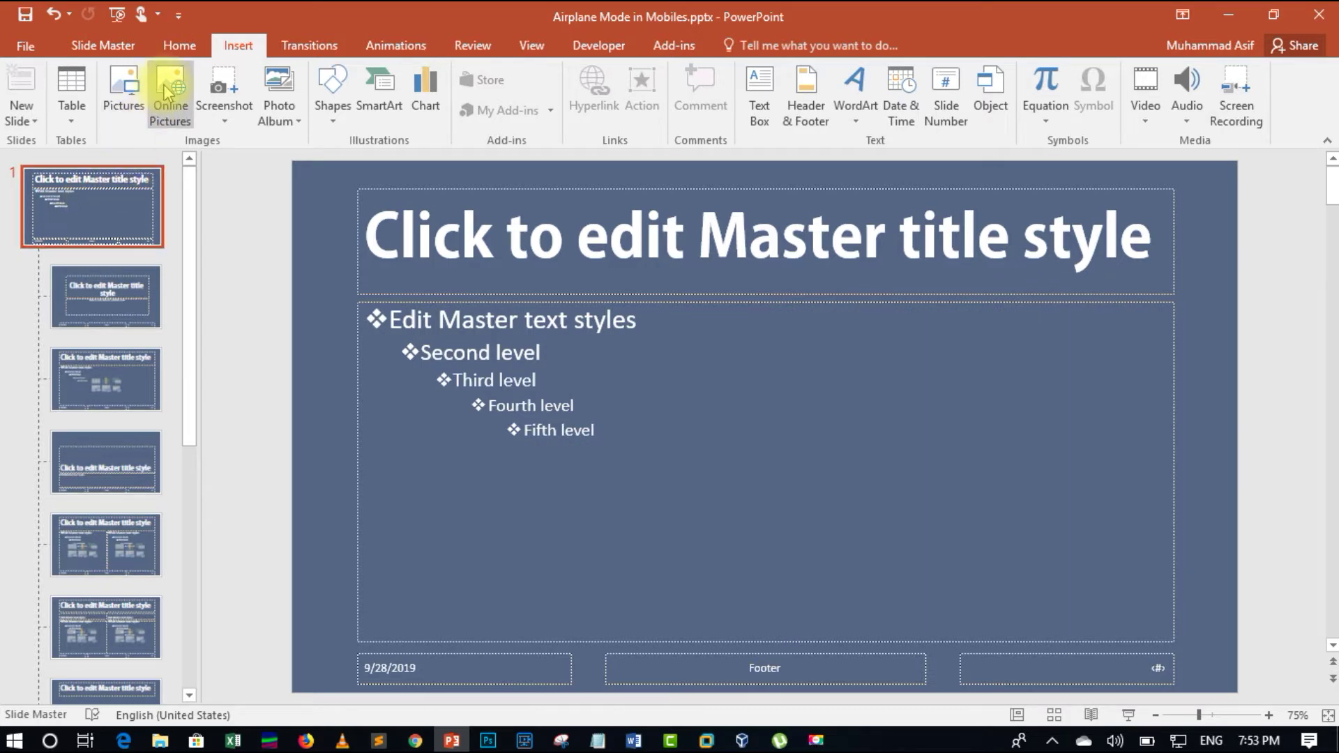
click(138, 111)
Insert ppc-ad-testing.jpg on the master, shrink it to 1.44" by 2.52", and place it bottom-right.
scroll(263, 286, down, 5)
scroll(269, 307, down, 5)
click(326, 207)
double_click(326, 206)
mouse_move(798, 382)
mouse_down()
mouse_move(1105, 542)
mouse_move(1090, 543)
mouse_up()
drag(898, 489, 977, 535)
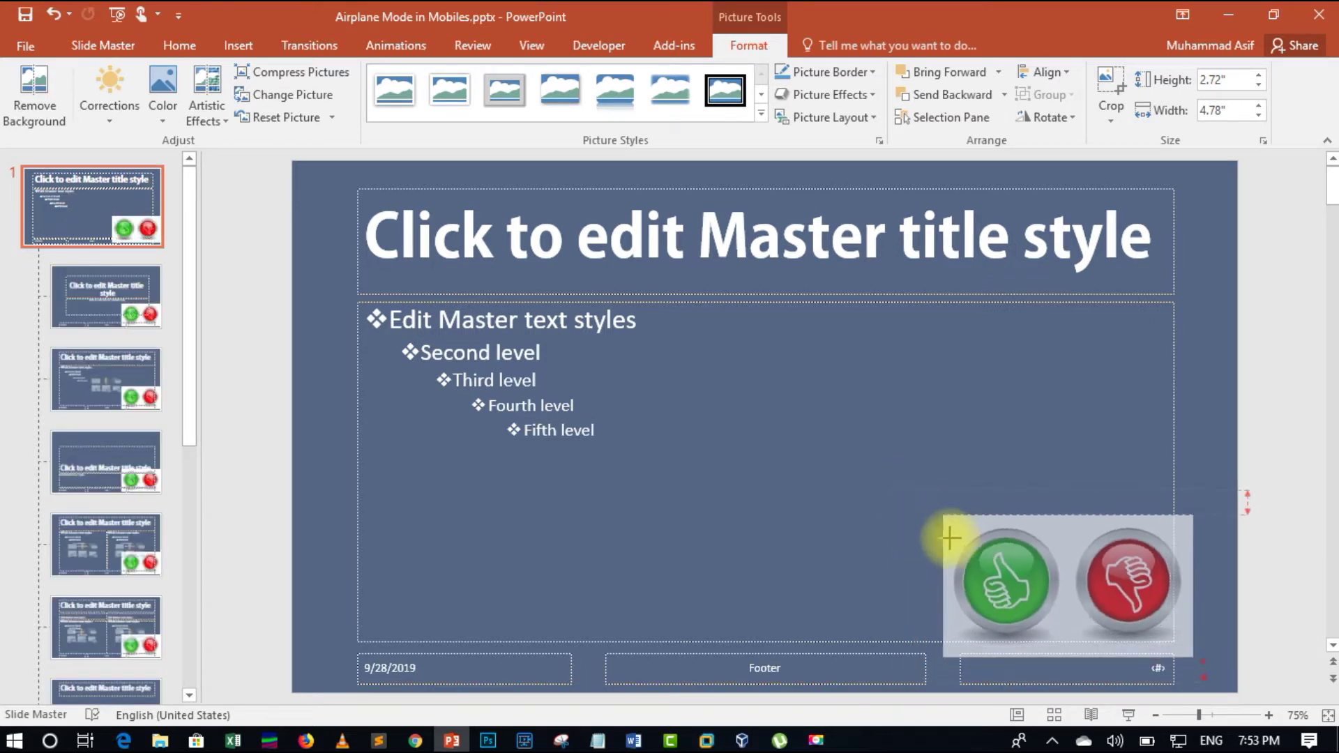
drag(1059, 564, 1140, 614)
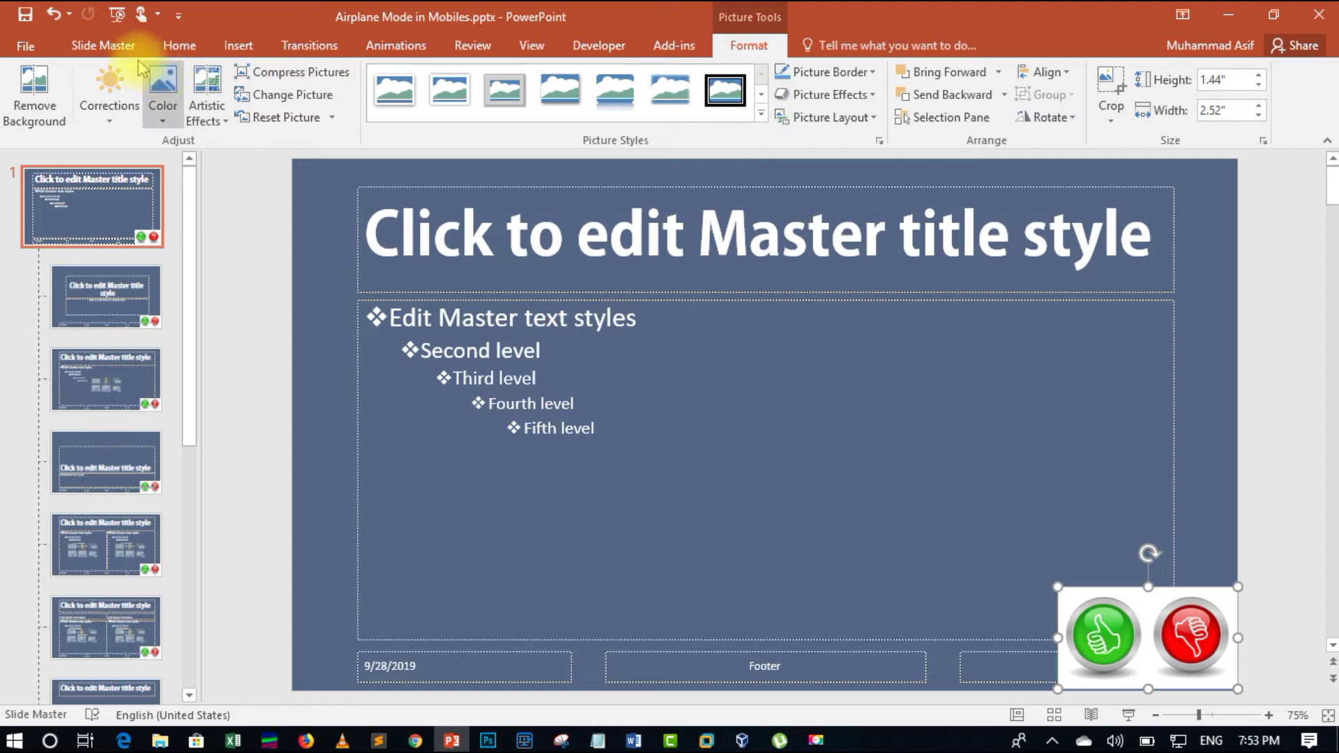
click(103, 44)
Leave master view and check slides 1–5 for the thumbs icons in the corner.
click(783, 105)
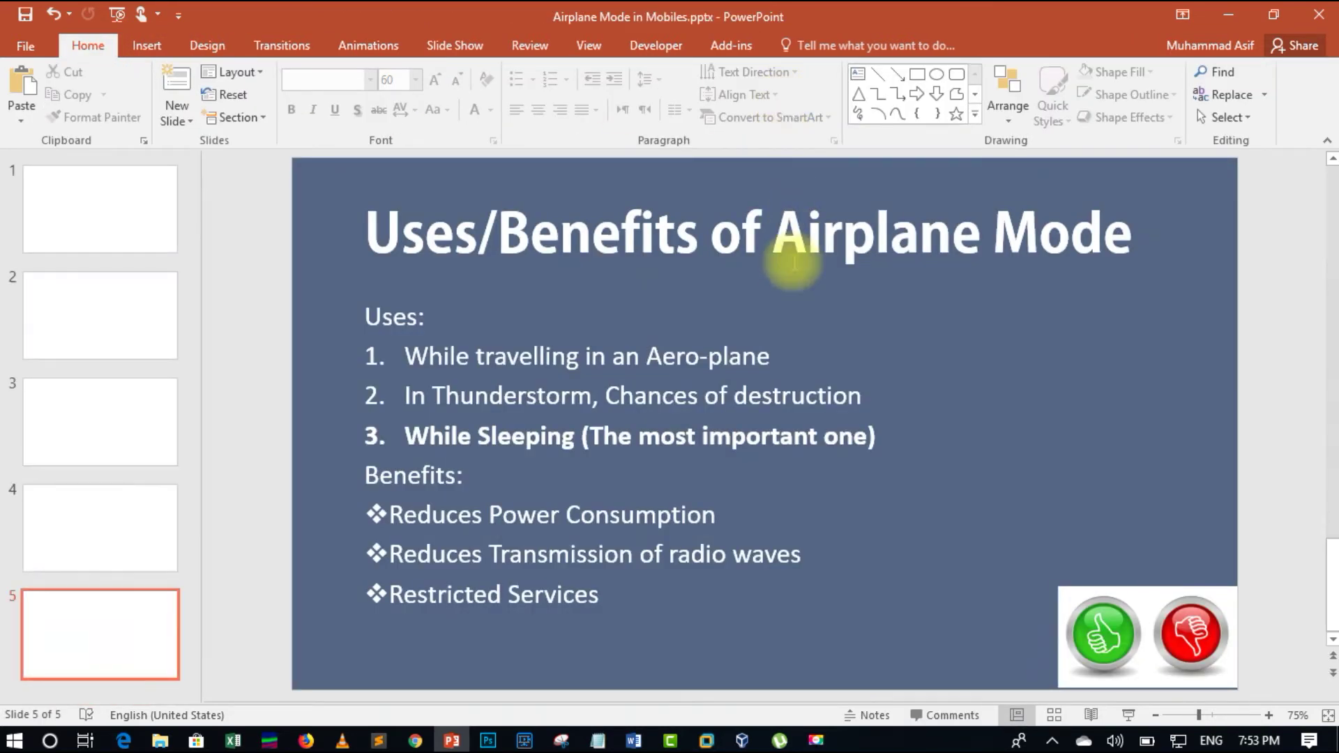
click(91, 223)
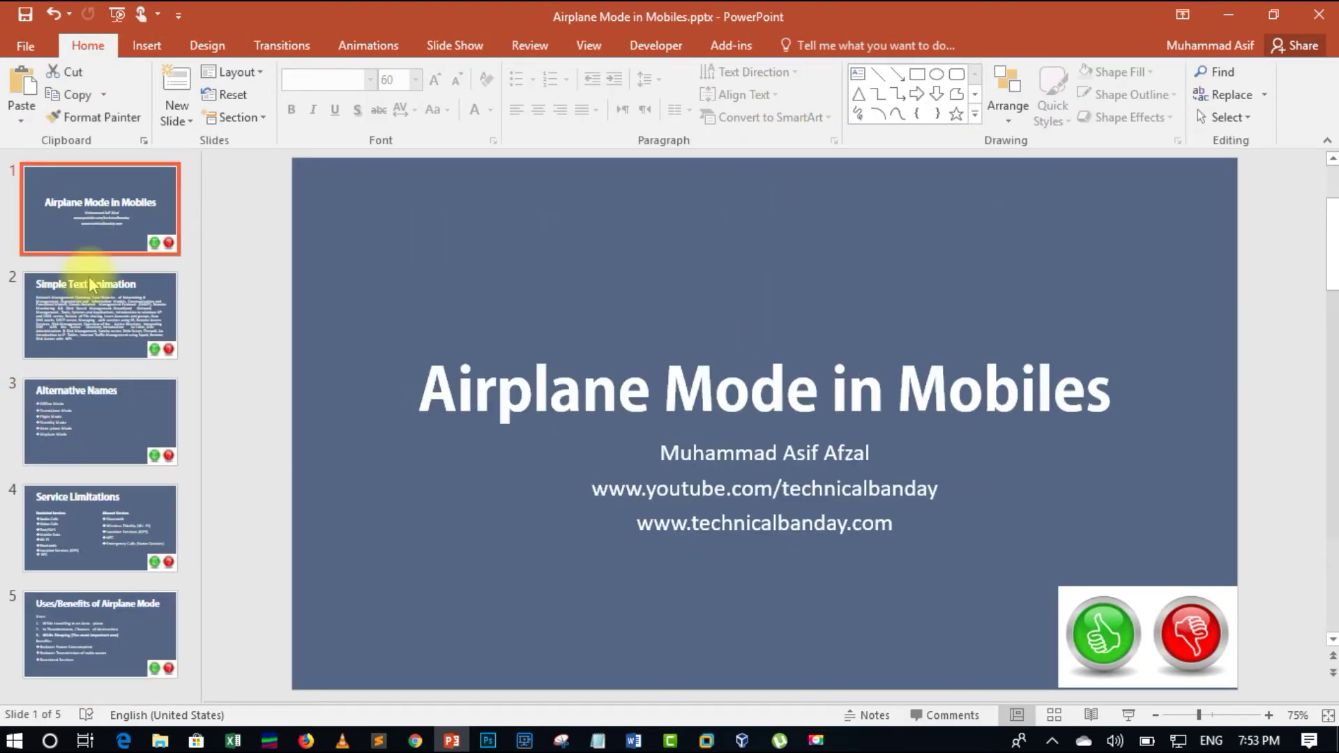
click(91, 328)
click(95, 416)
click(93, 534)
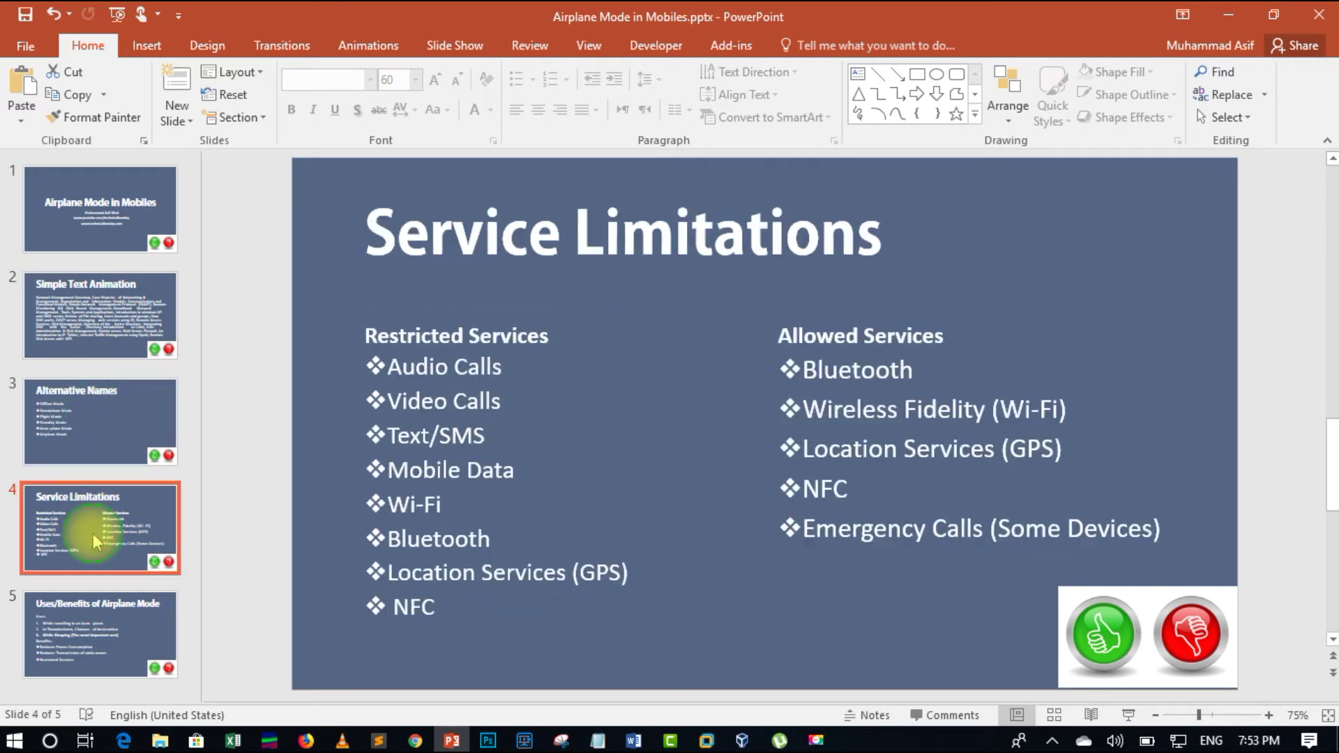
click(102, 636)
Step back through slides 4 to 1, then set the insertion point after slide 5.
click(104, 543)
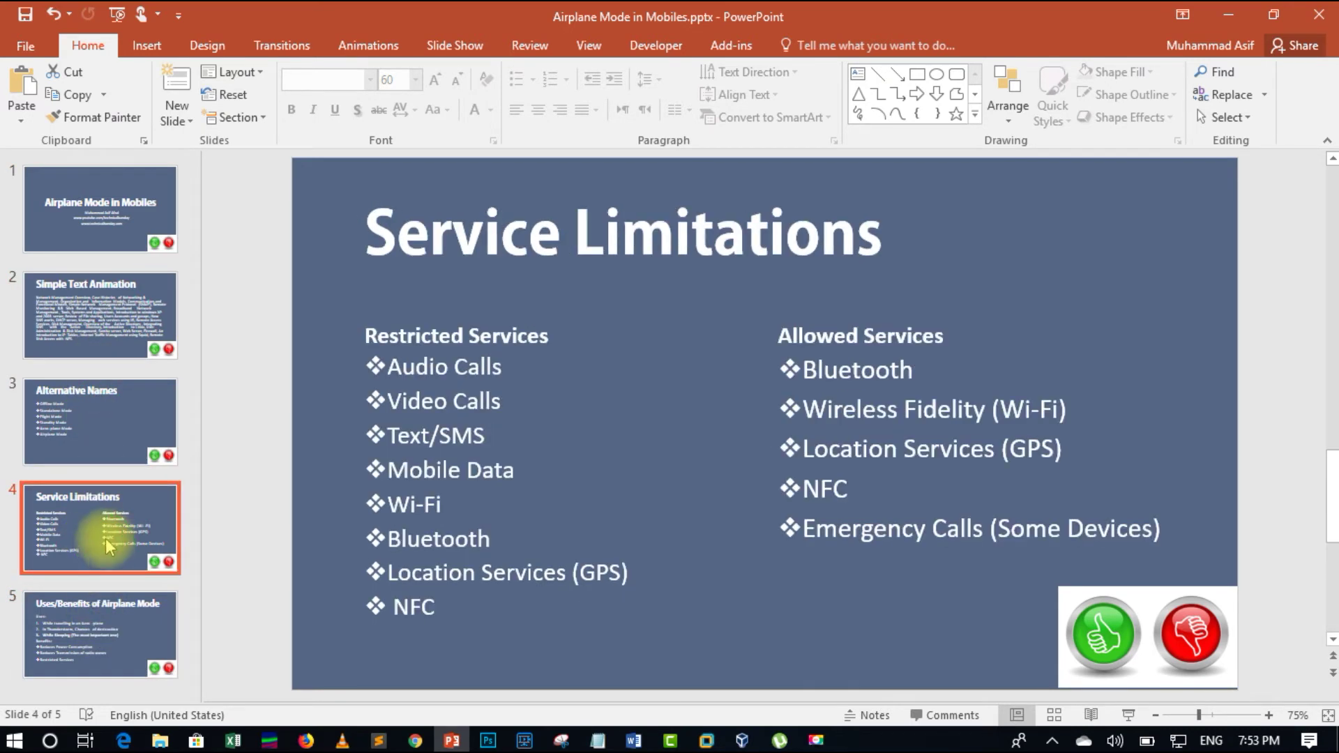
click(105, 429)
click(128, 315)
click(127, 250)
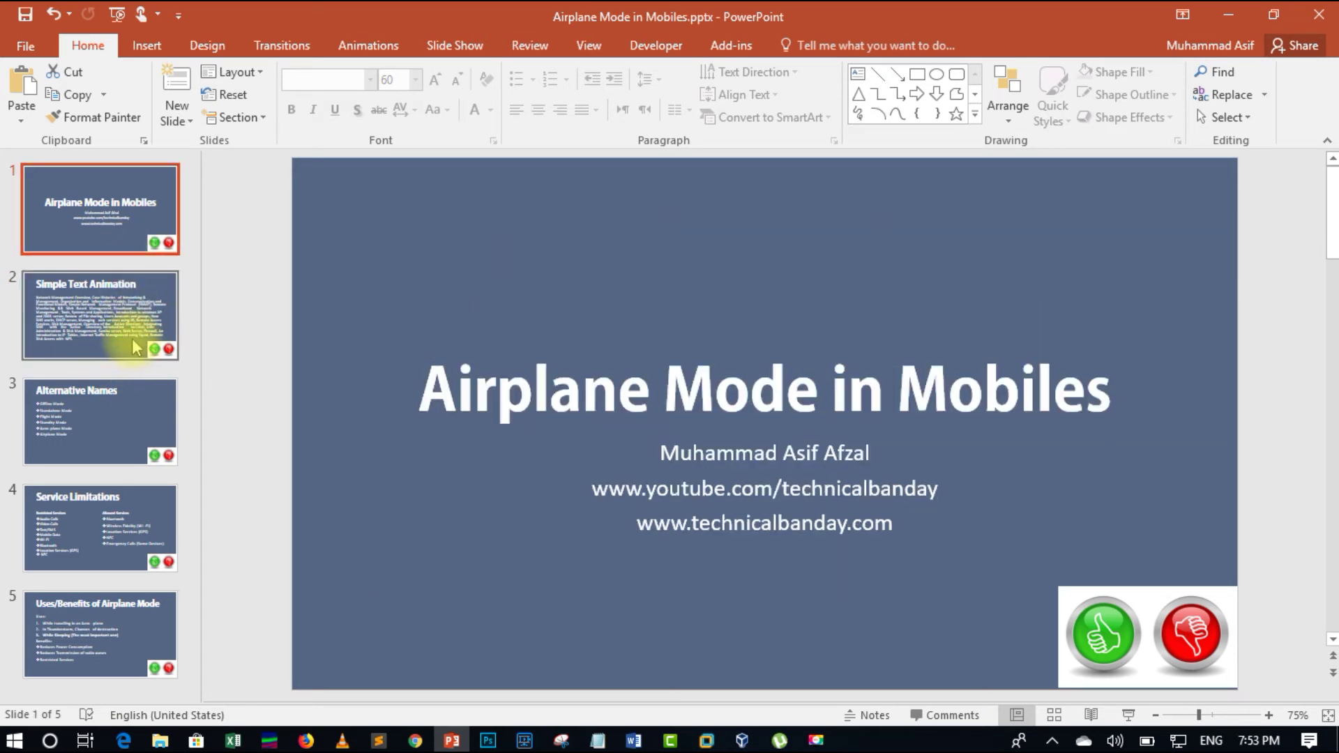
click(140, 700)
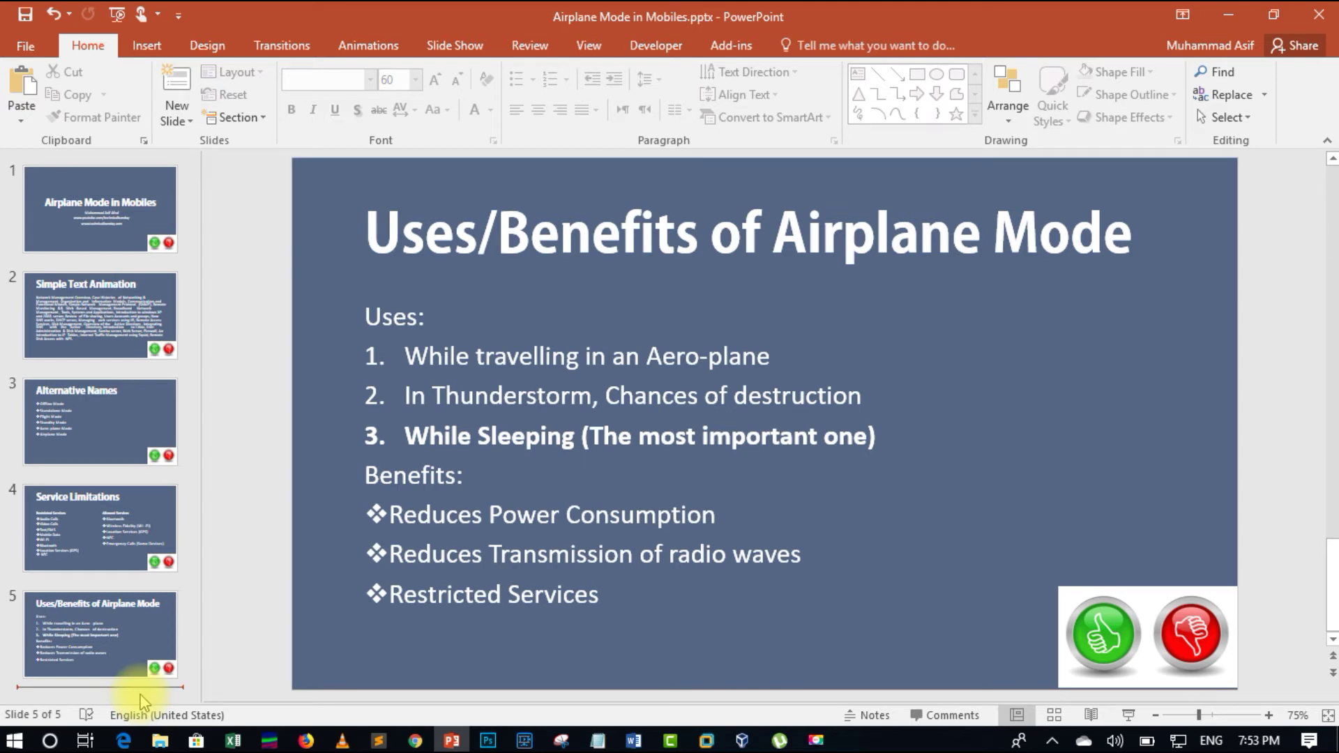
Add ten blank slides after slide 5 with Ctrl+Shift+M, confirming slide 13 shows the icons.
key(ctrl+shift+m)
key(ctrl+shift+m)
key(ctrl+shift+m)
key(ctrl+shift+m)
key(ctrl+shift+m)
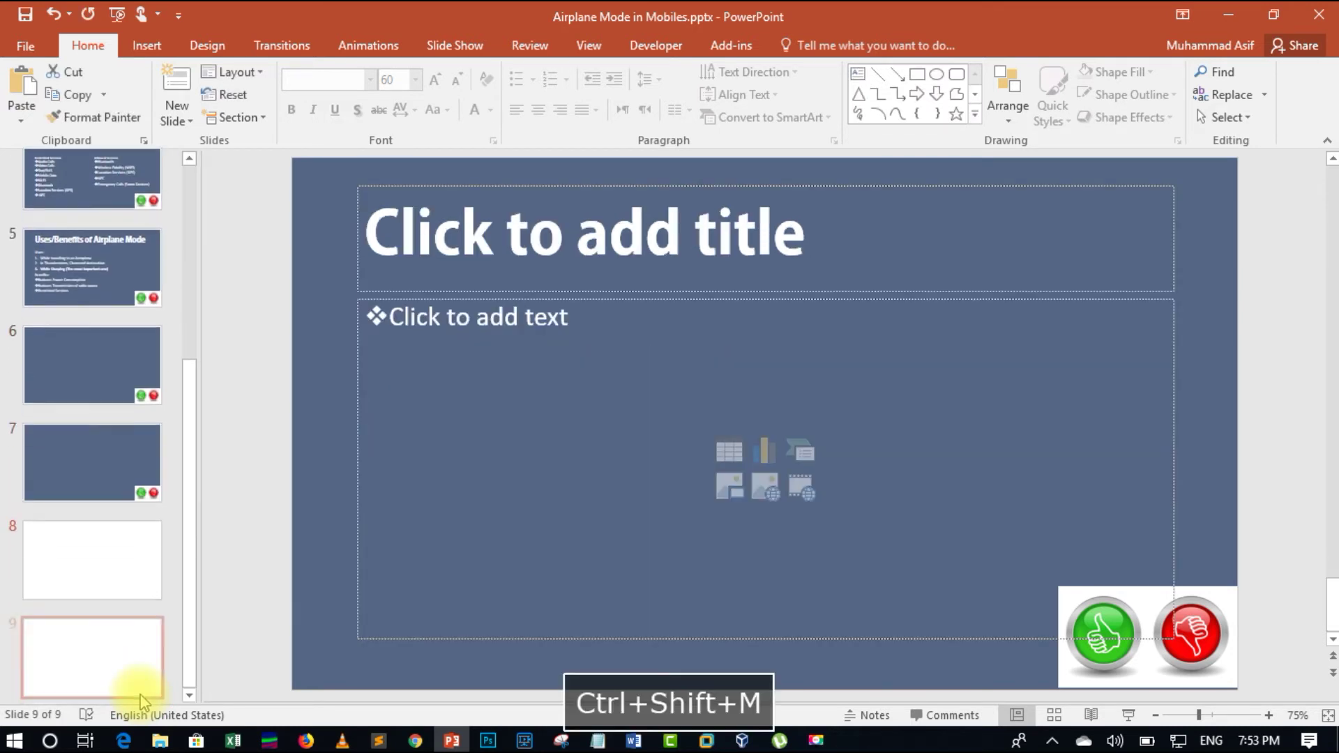
key(ctrl+shift+m)
key(ctrl+shift+m)
key(ctrl+shift+m)
key(ctrl+shift+m)
key(ctrl+shift+m)
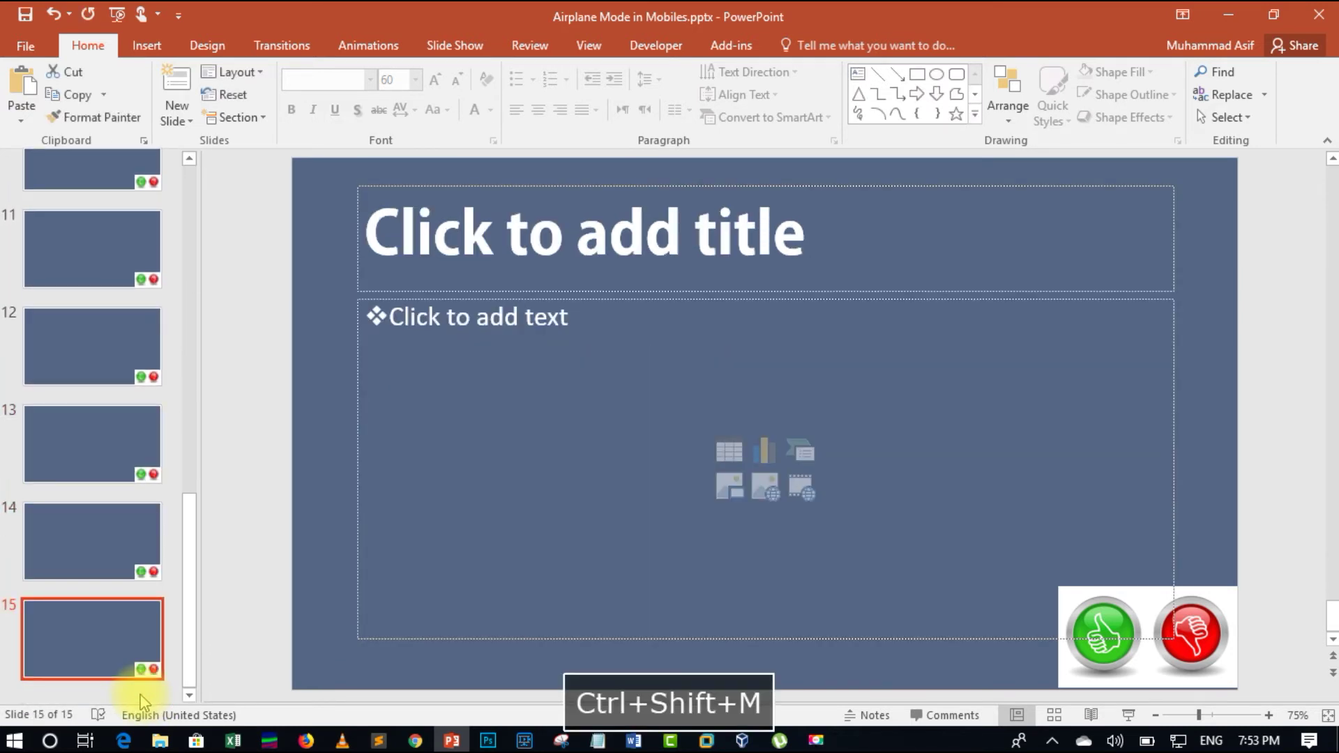
click(73, 450)
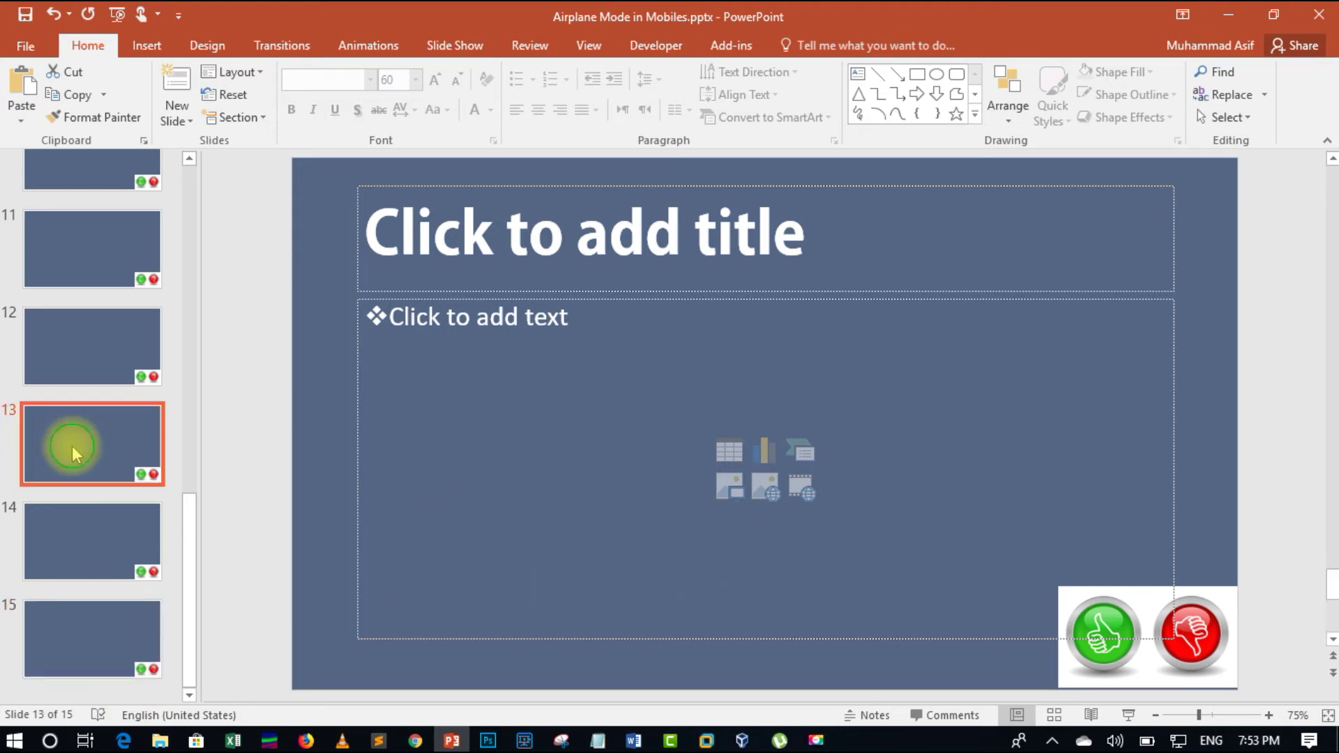